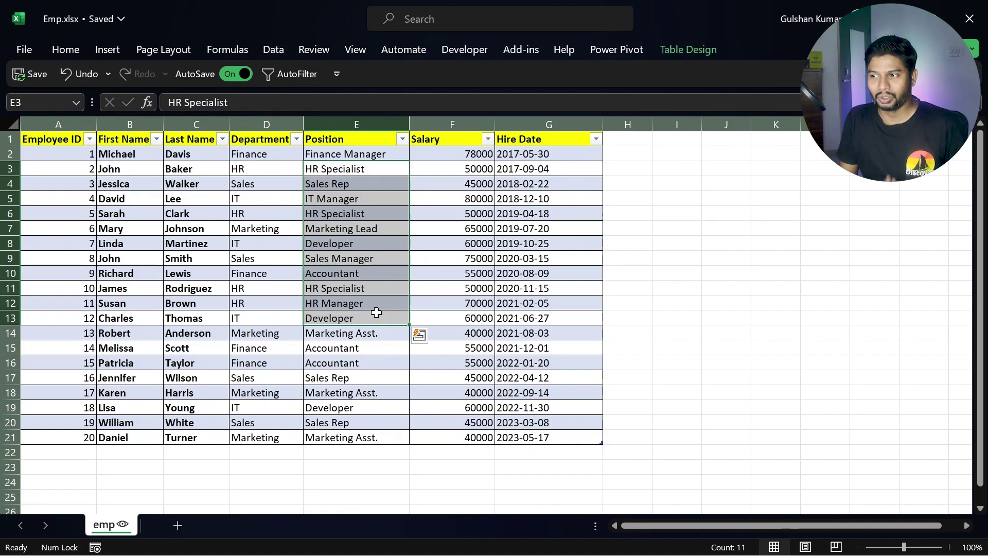
- Switch to Power Automate in Chrome and create a blank cloud flow that starts with the Manually trigger a flow trigger
left_click(922, 18)
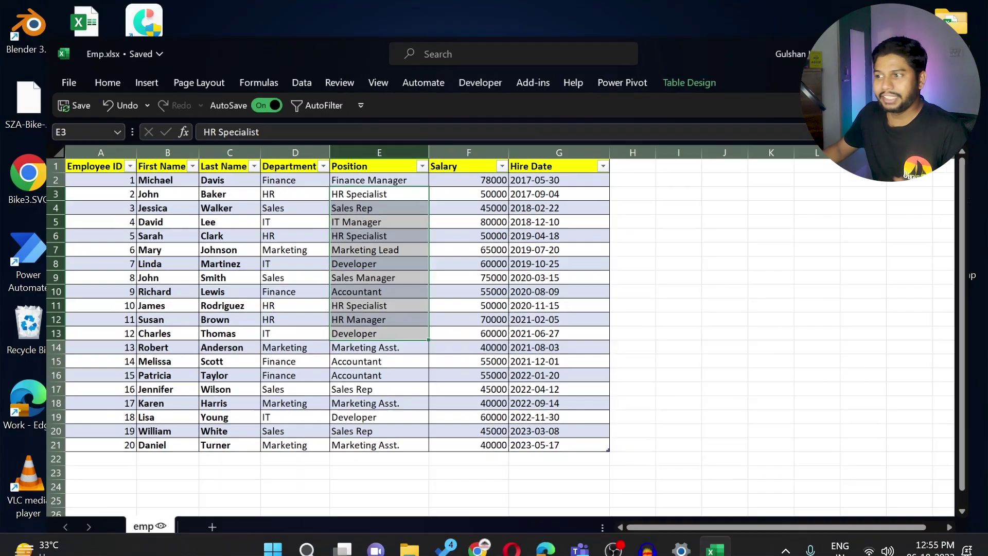
left_click(475, 550)
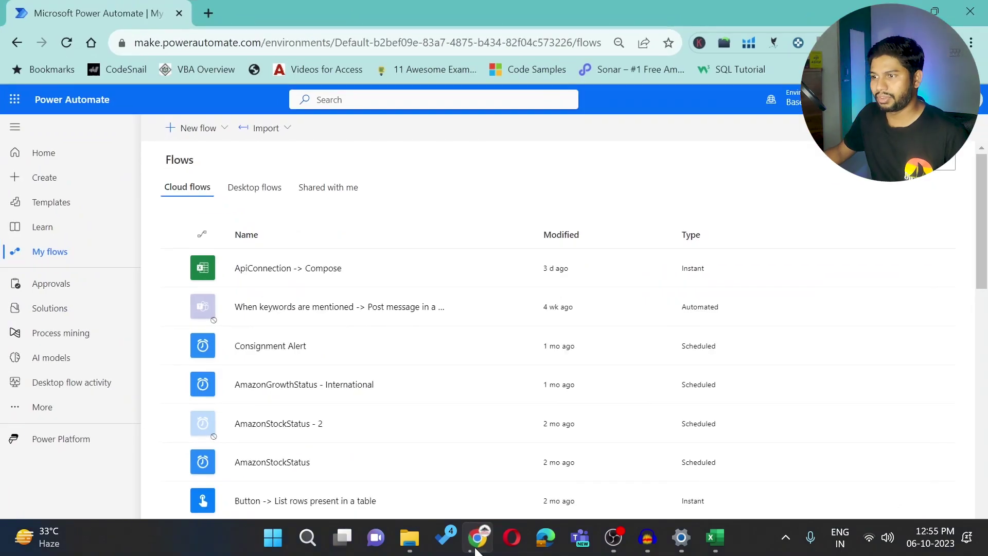
left_click(205, 131)
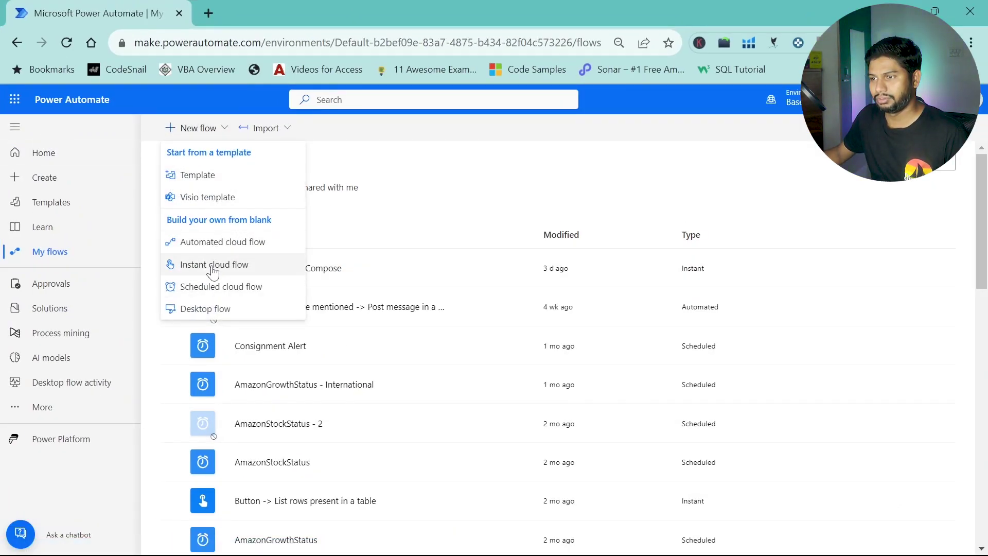
left_click(219, 242)
left_click(629, 479)
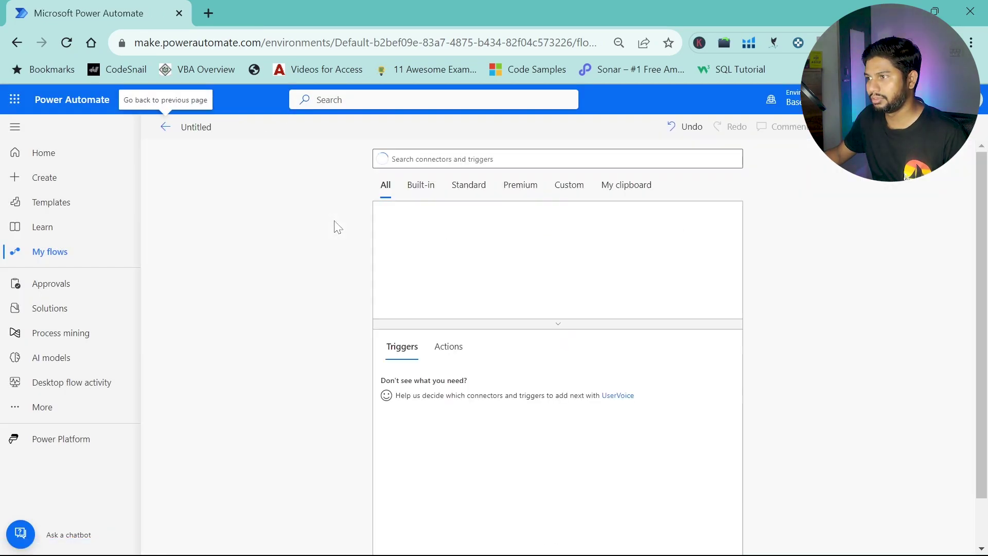
left_click(399, 218)
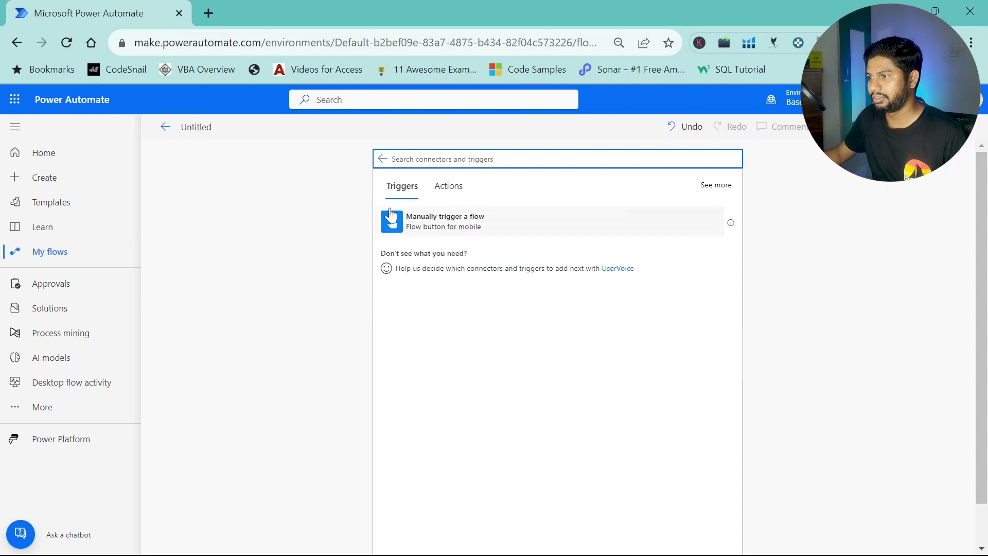
left_click(467, 225)
- Add the Excel Online (Business) action List rows present in a table after the trigger
left_click(505, 267)
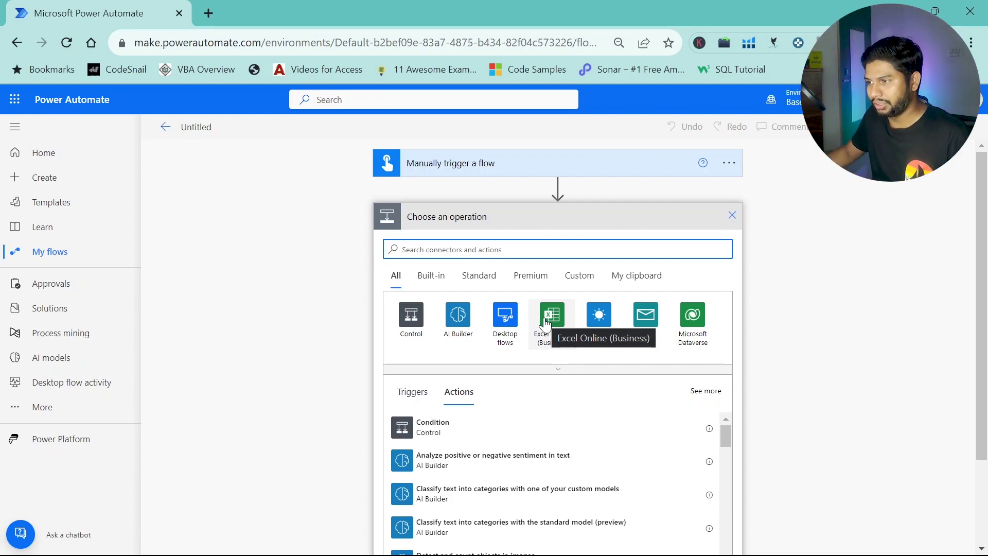
left_click(547, 322)
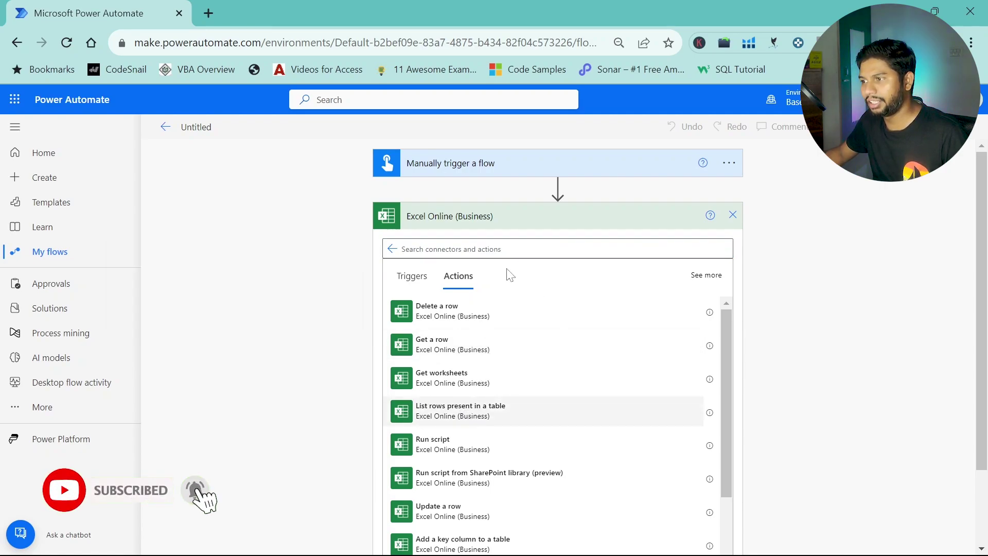
left_click(465, 413)
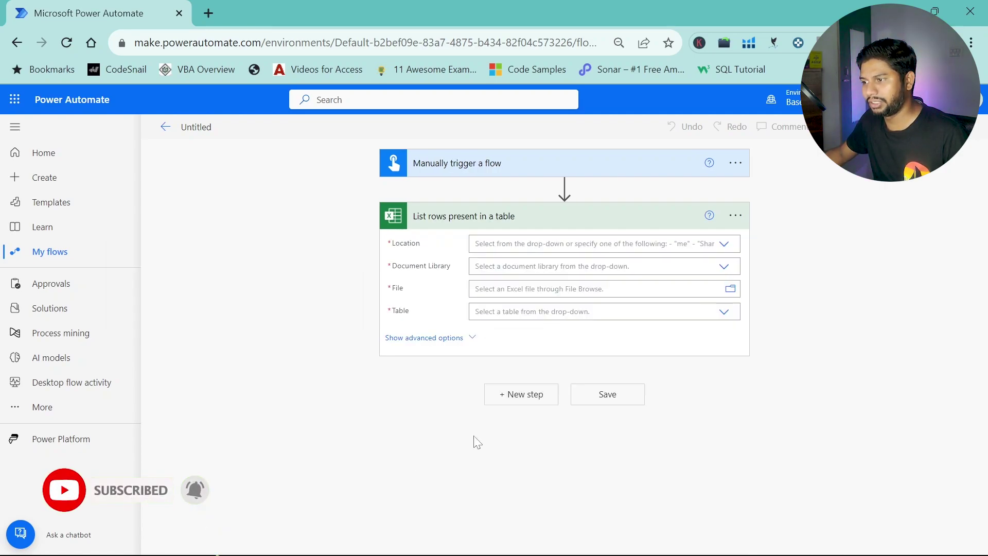
- Set the Excel action's location to OneDrive for Business and its document library to OneDrive
left_click(726, 247)
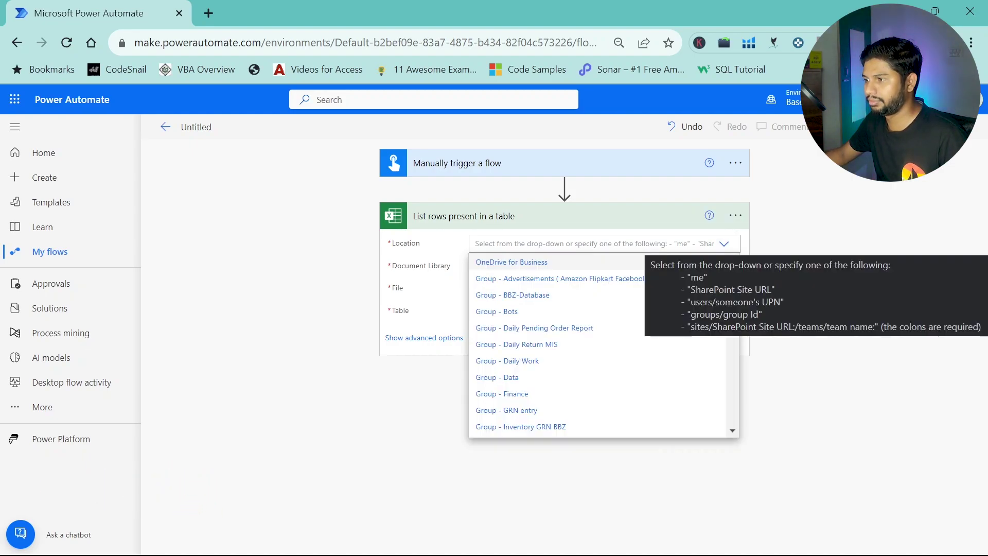
left_click(532, 260)
left_click(724, 266)
left_click(511, 286)
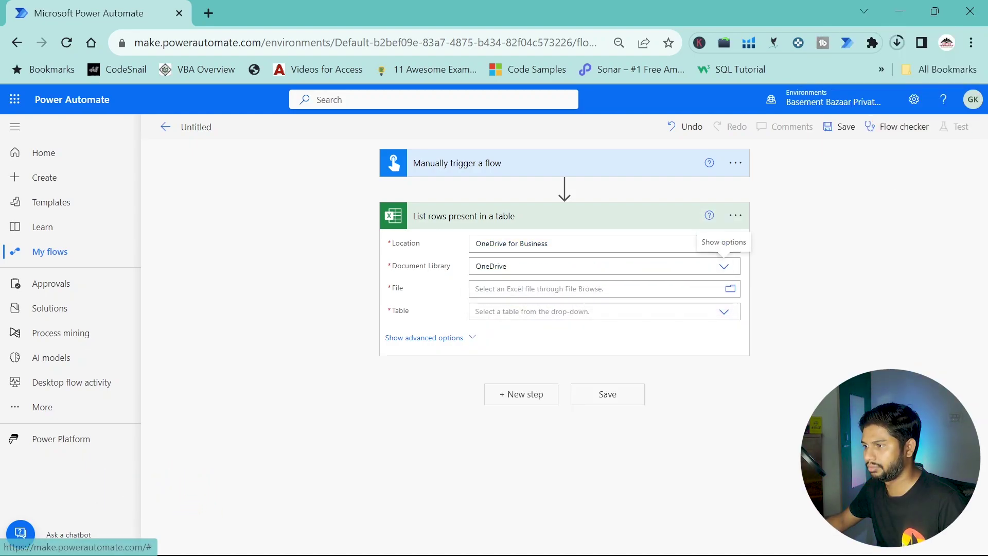
- Choose the file /Coaching/My Online Class/Source/1. Video Sources/06-10-2023/Emp.xlsx and Table1 as the rows' source
left_click(731, 289)
scroll(861, 233, "up", 6)
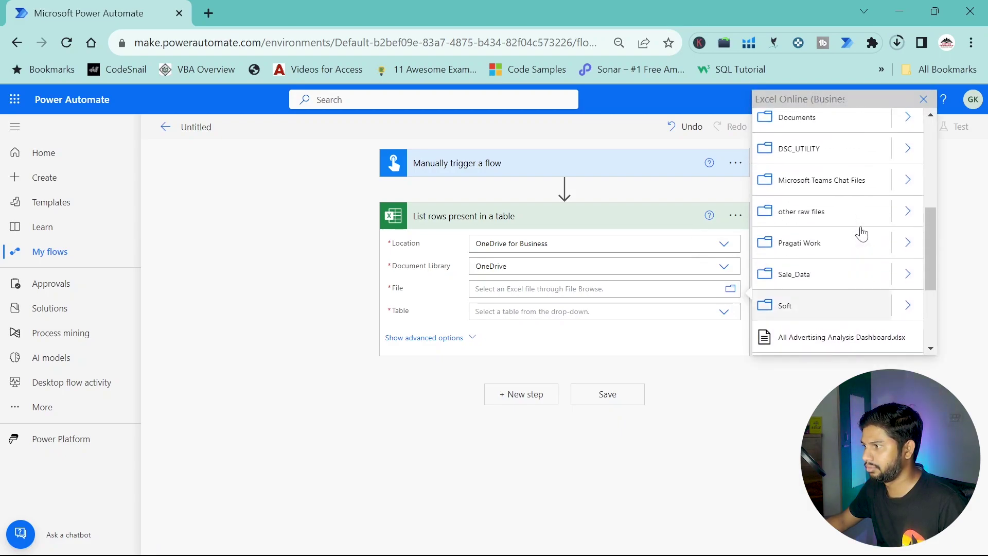
left_click(907, 186)
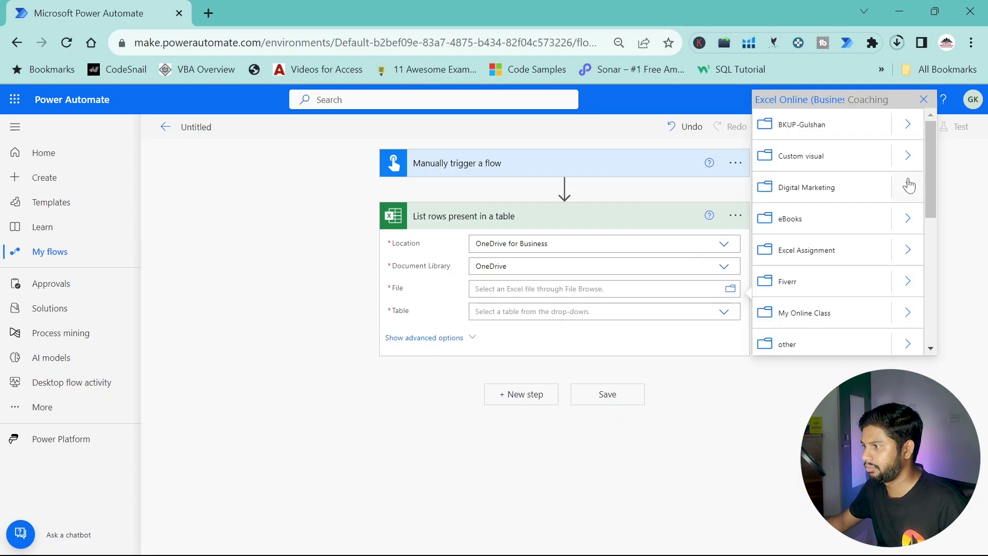
left_click(908, 313)
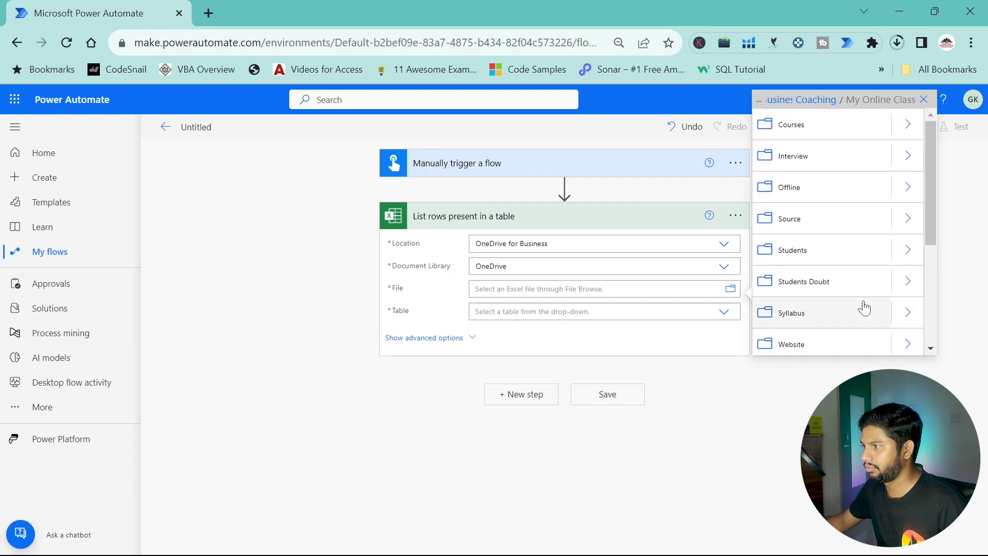
left_click(907, 222)
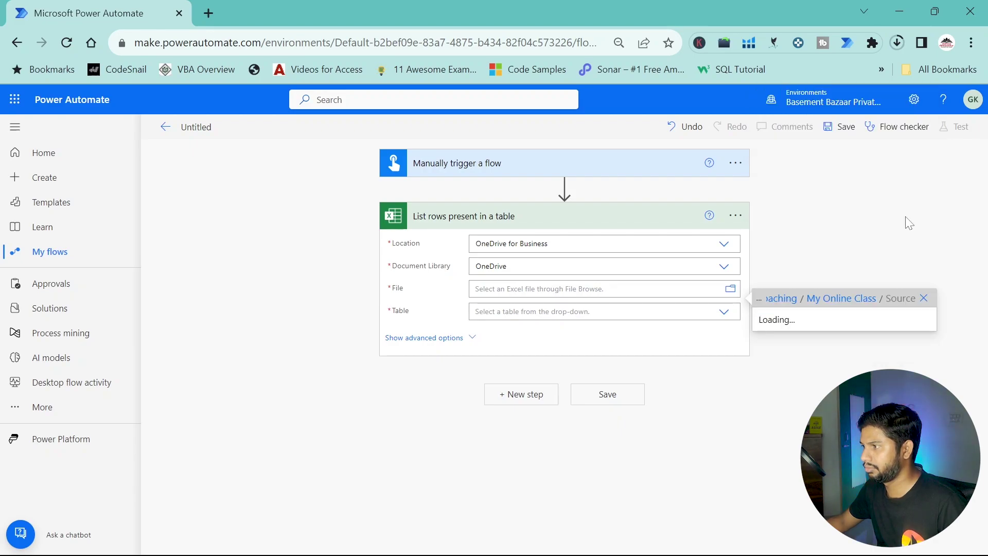
left_click(908, 126)
left_click(896, 222)
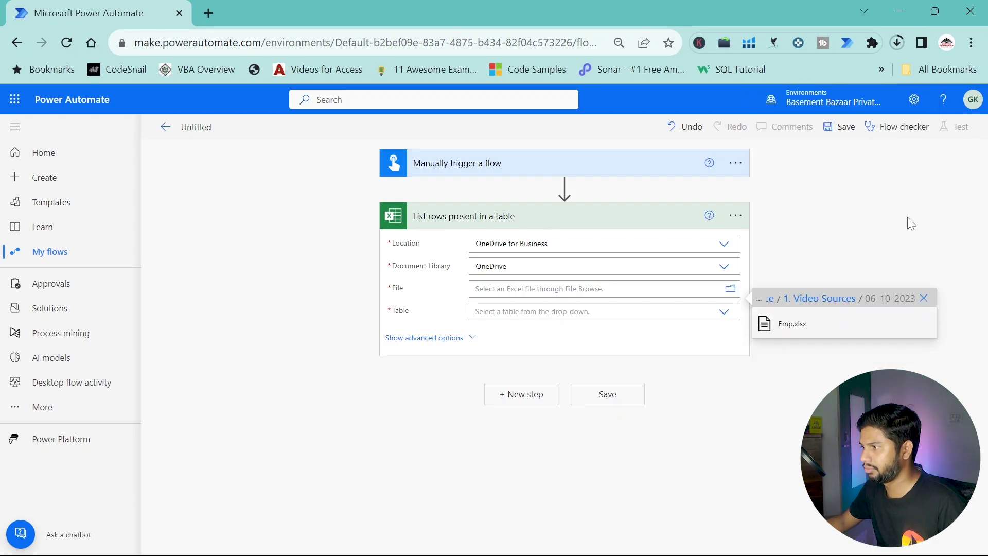
left_click(797, 330)
left_click(726, 329)
left_click(493, 345)
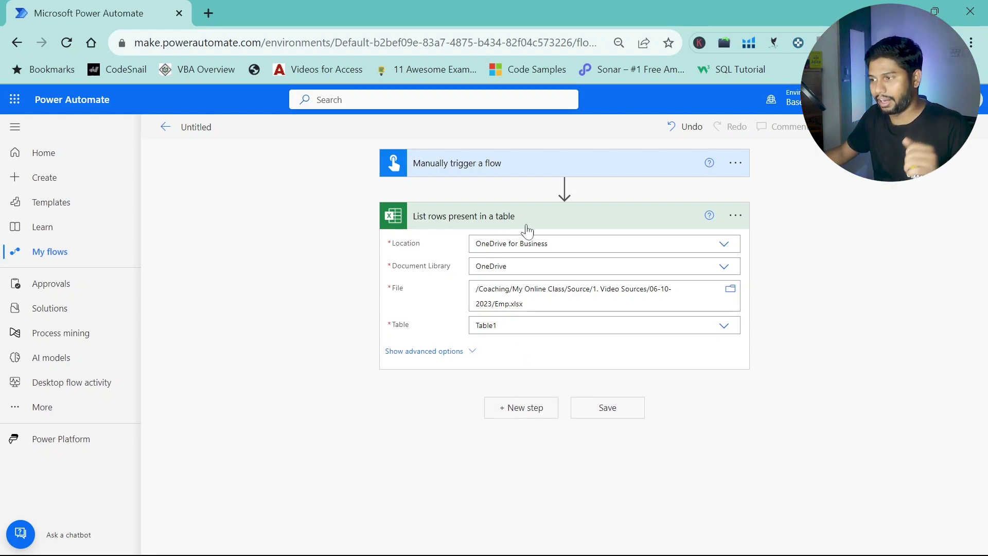
- Find the Data Operation actions with the search term "filter" and add Filter array after the Excel action
left_click(525, 410)
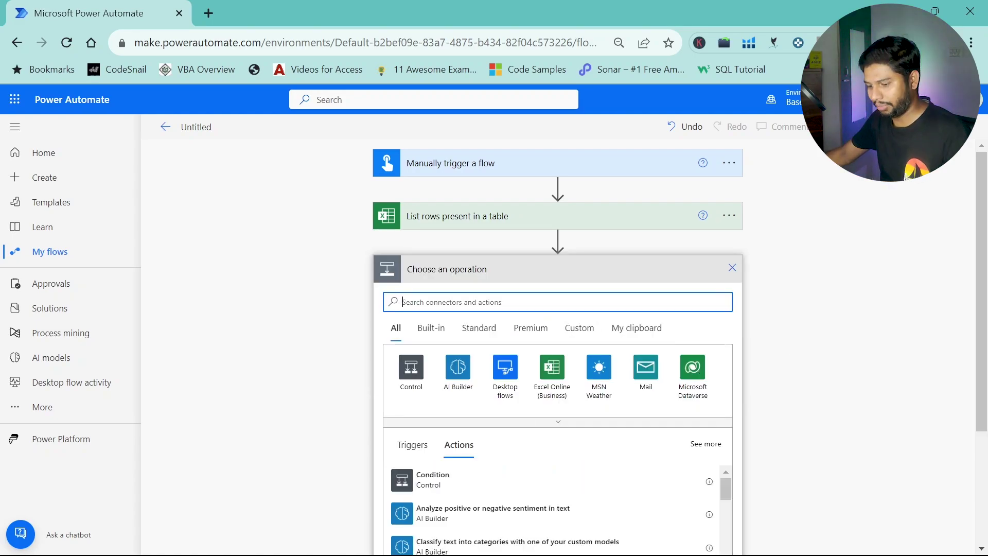
type("filter")
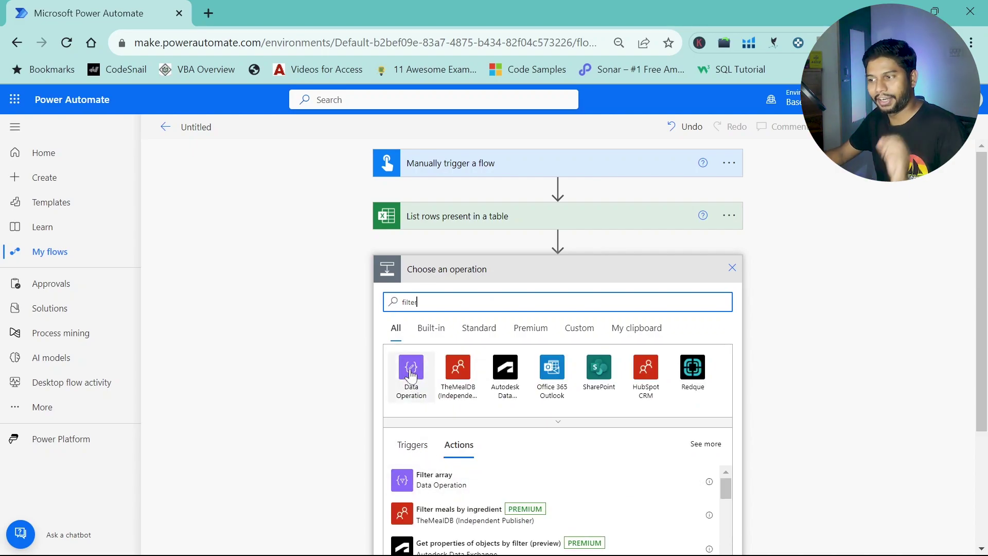
left_click(410, 375)
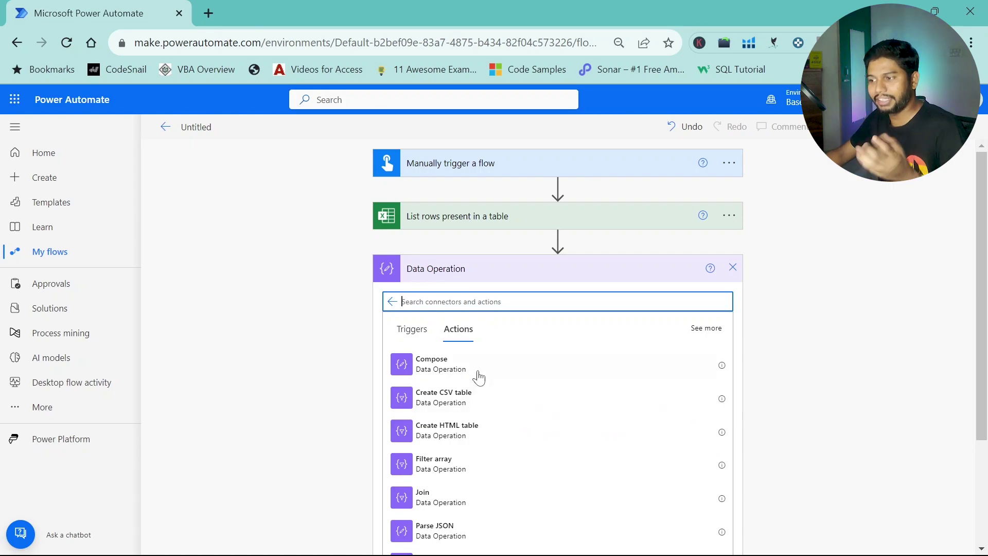
scroll(765, 399, "down", 2)
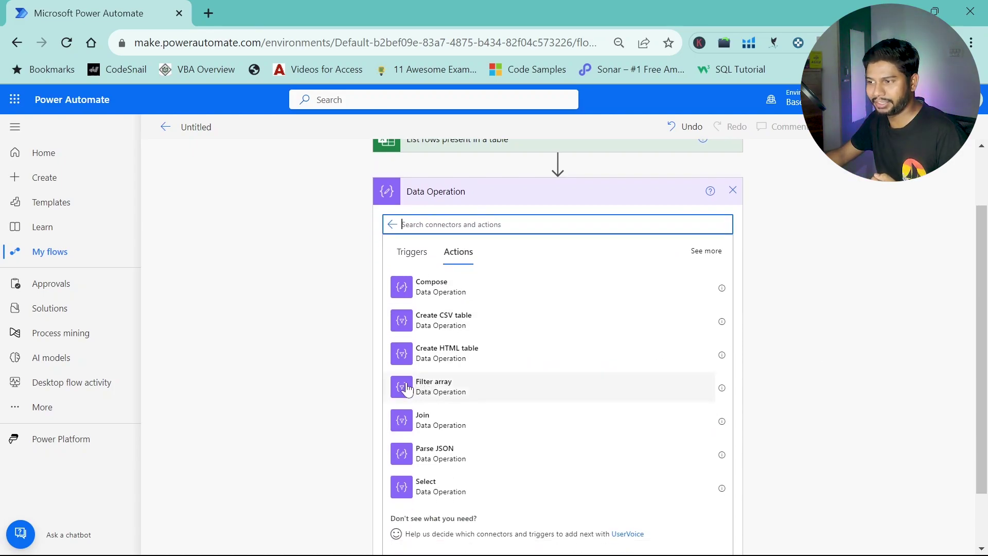
left_click(446, 394)
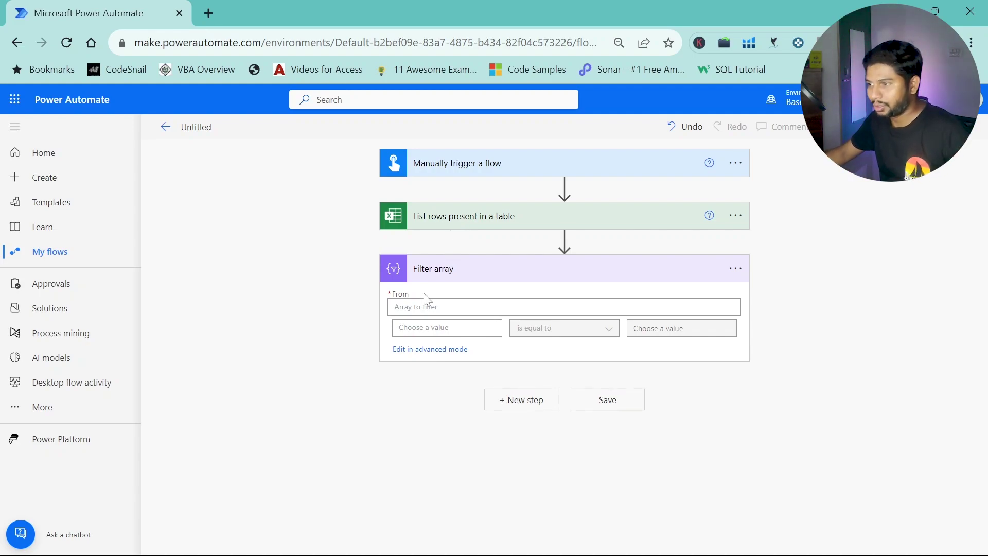
- Set the Filter array's From input to the value list of List rows present in a table
left_click(437, 307)
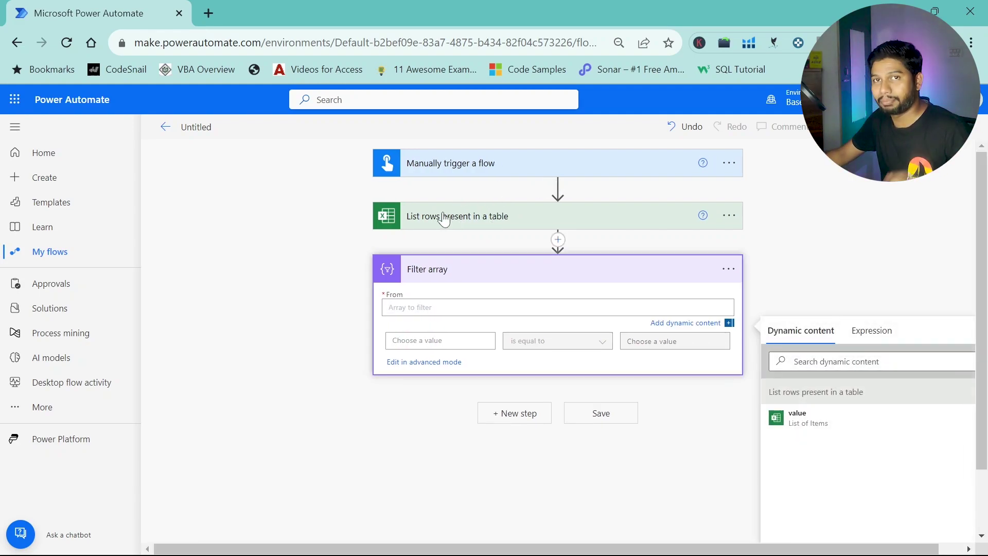
left_click(800, 420)
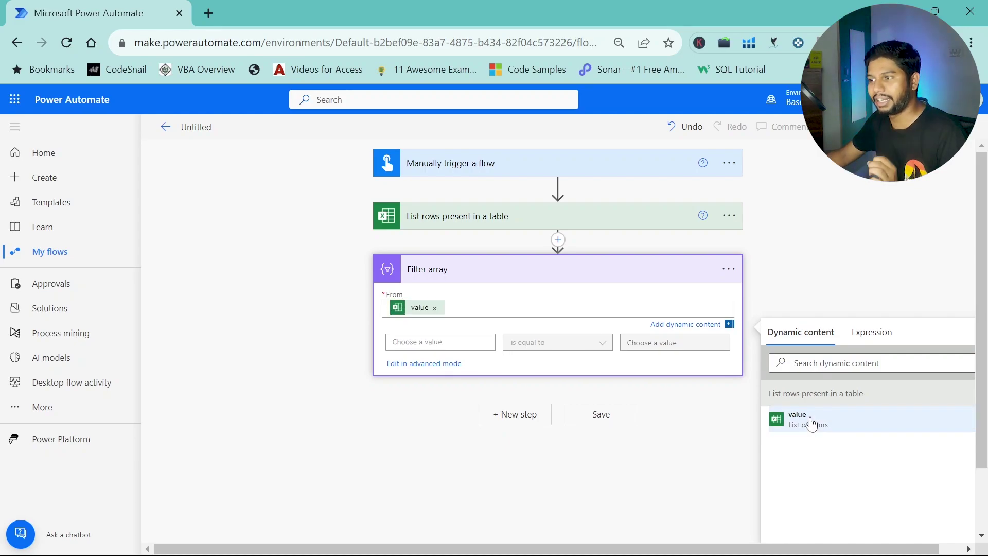
left_click(792, 280)
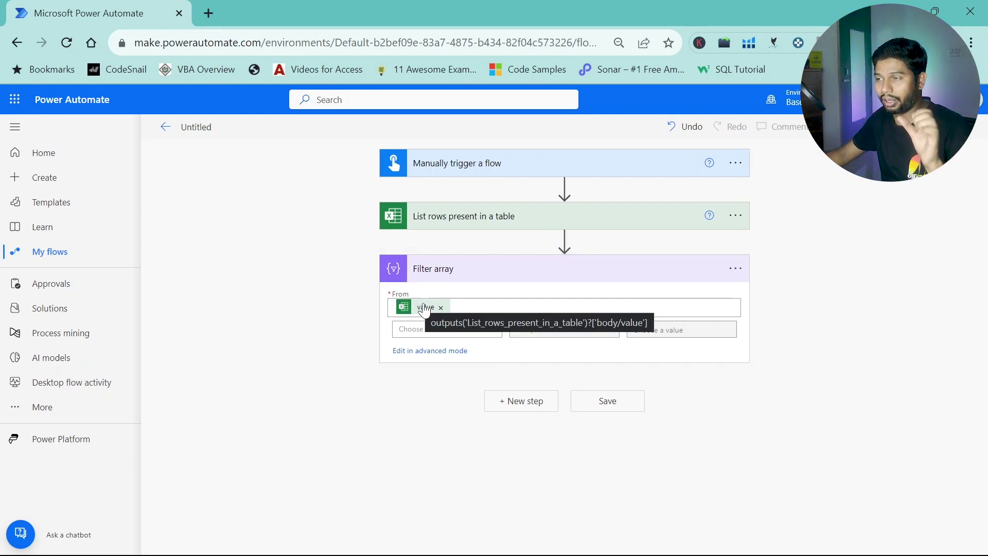
- Start the filter condition with the Excel table's Department column and keep the operator "is equal to"
left_click(447, 329)
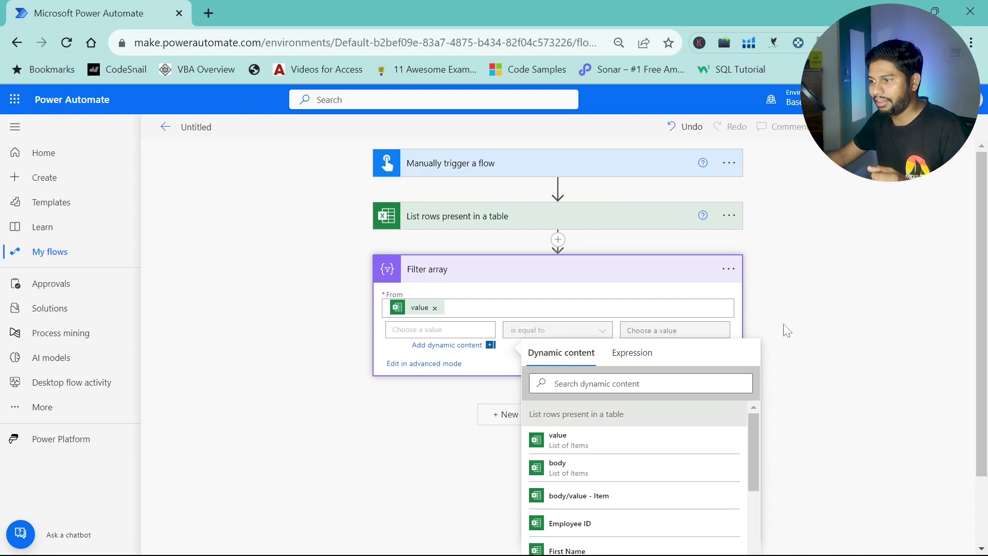
scroll(817, 366, "down", 1)
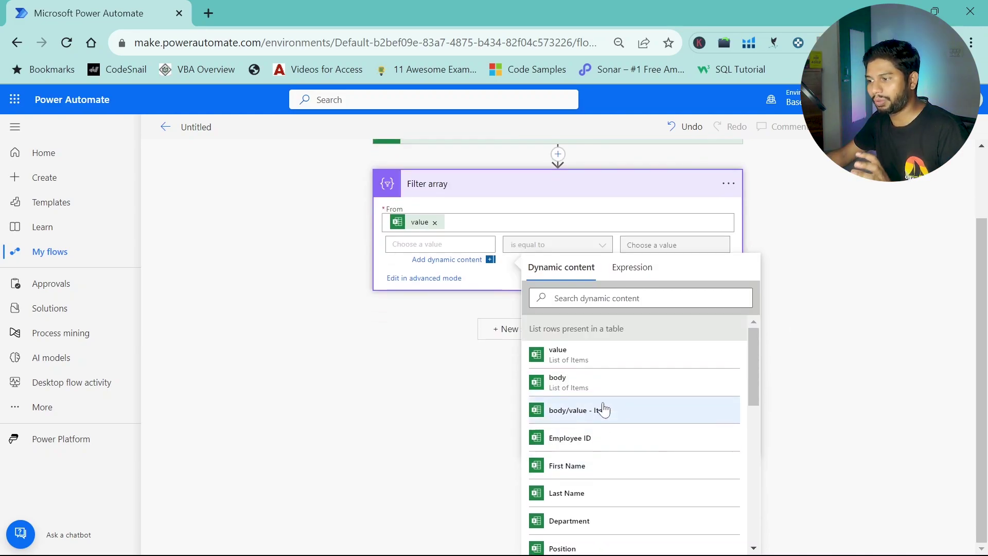
left_click(591, 522)
left_click(412, 412)
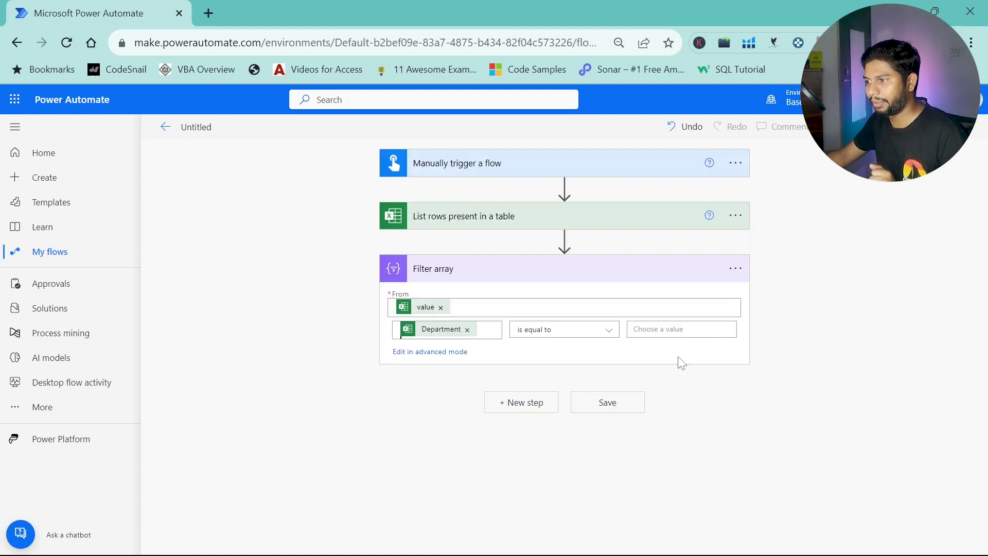
left_click(597, 337)
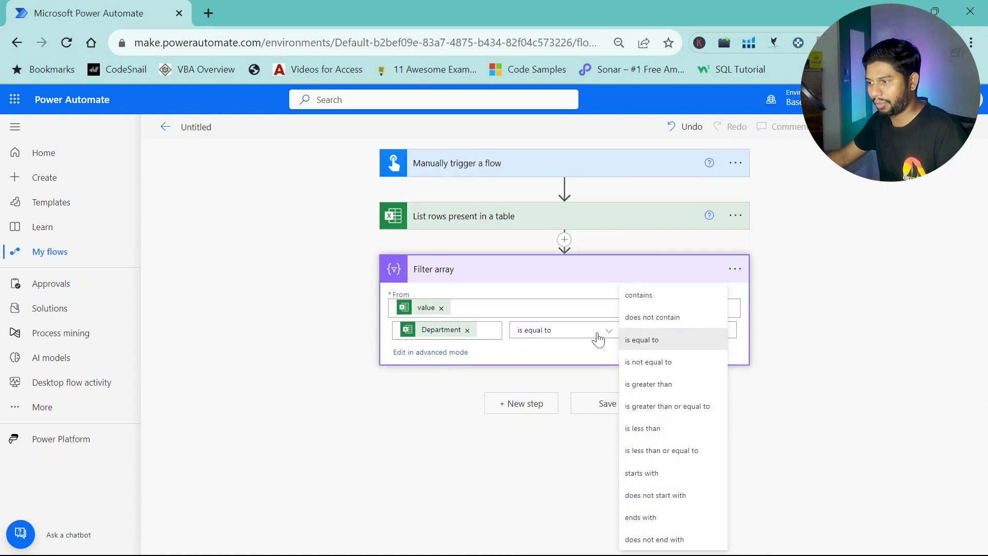
left_click(838, 313)
left_click(675, 332)
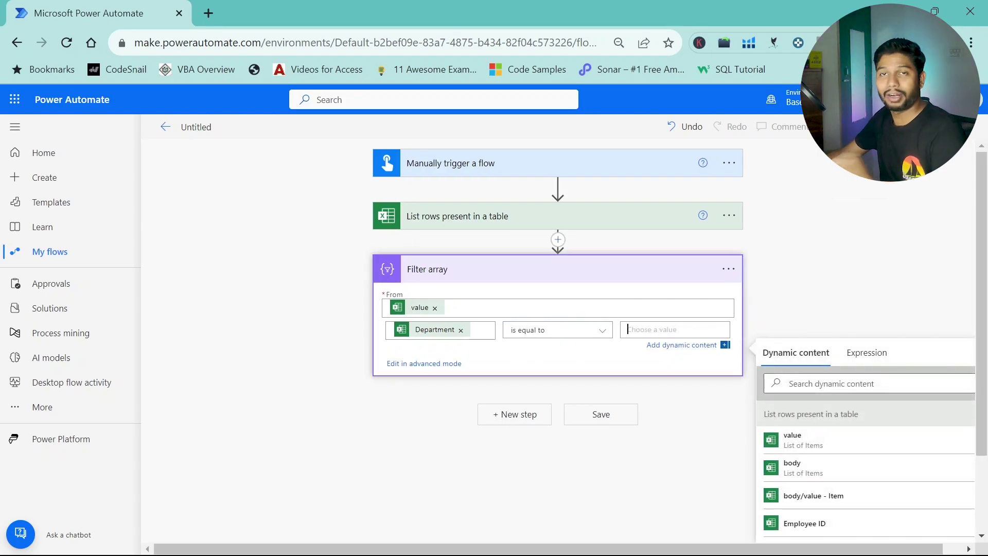
- Add a text input named Department to the Manually trigger a flow trigger
left_click(479, 164)
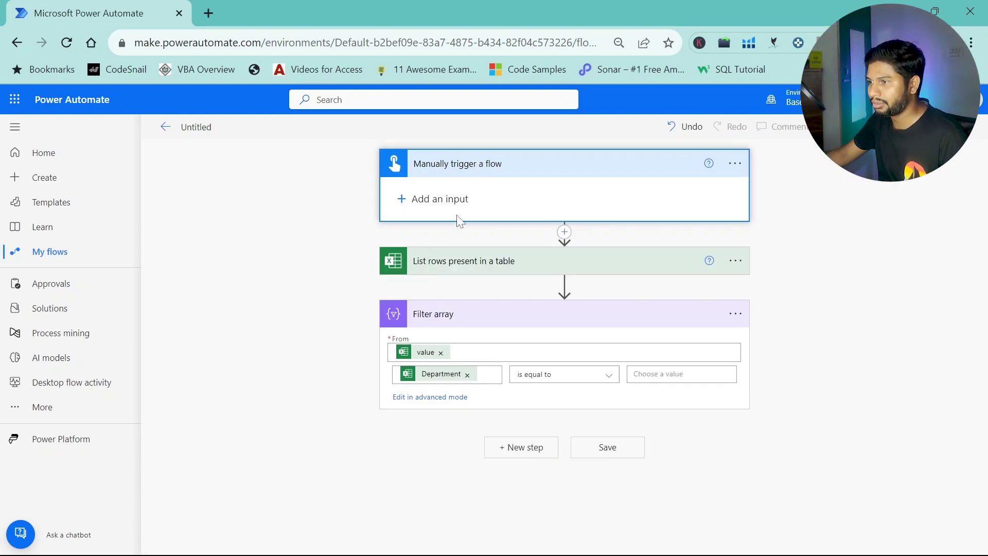
left_click(491, 212)
left_click(416, 233)
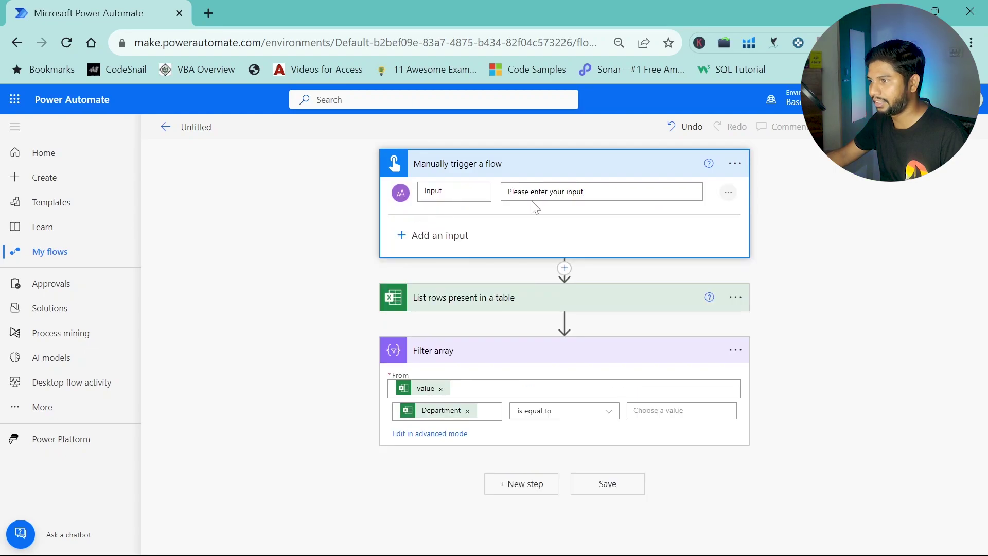
type("Department")
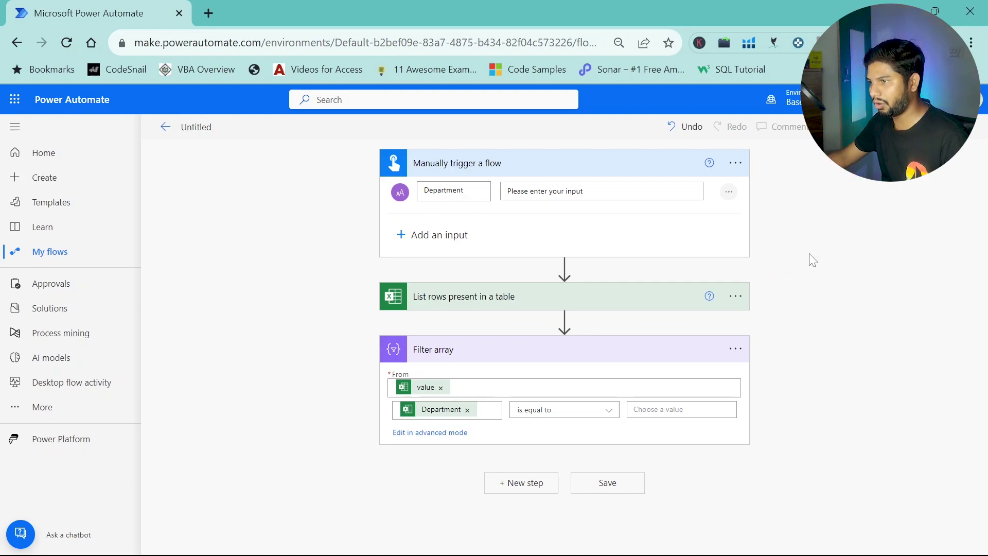
- Complete the Filter array condition by comparing the Department column with the trigger's Department input
left_click(664, 410)
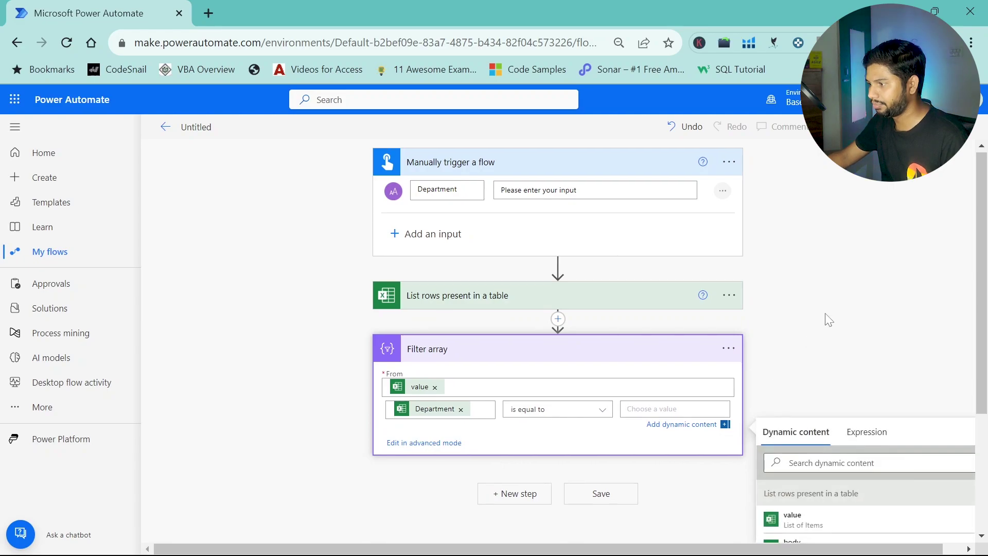
scroll(827, 316, "down", 3)
scroll(905, 463, "down", 10)
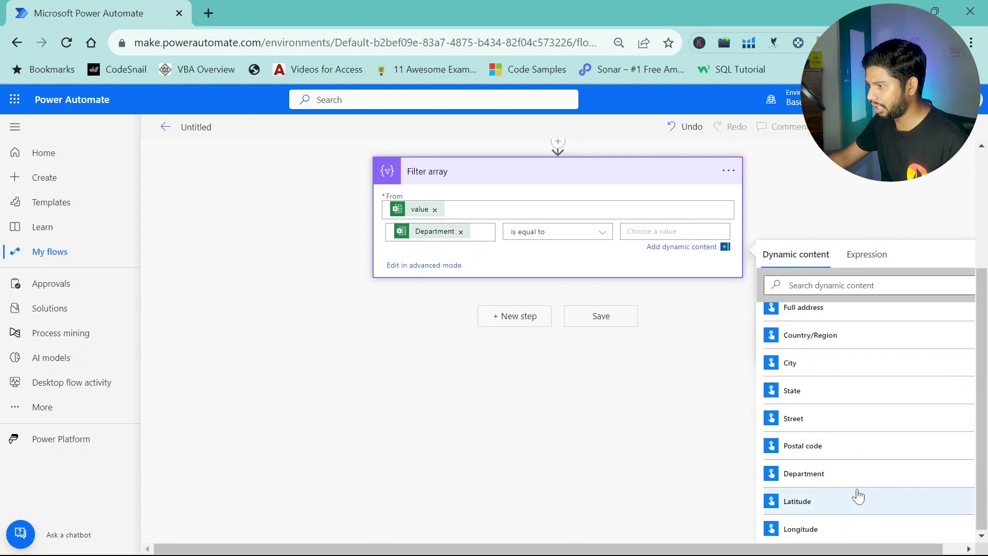
left_click(817, 475)
left_click(659, 406)
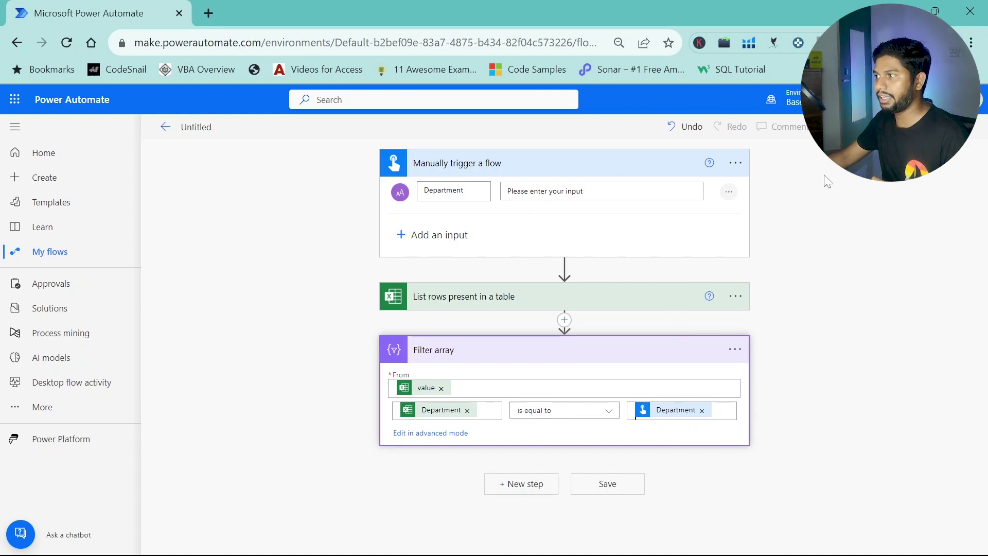
- Save the flow and start a manual test, continuing past the Excel Online (Business) connection check
key("ctrl+s")
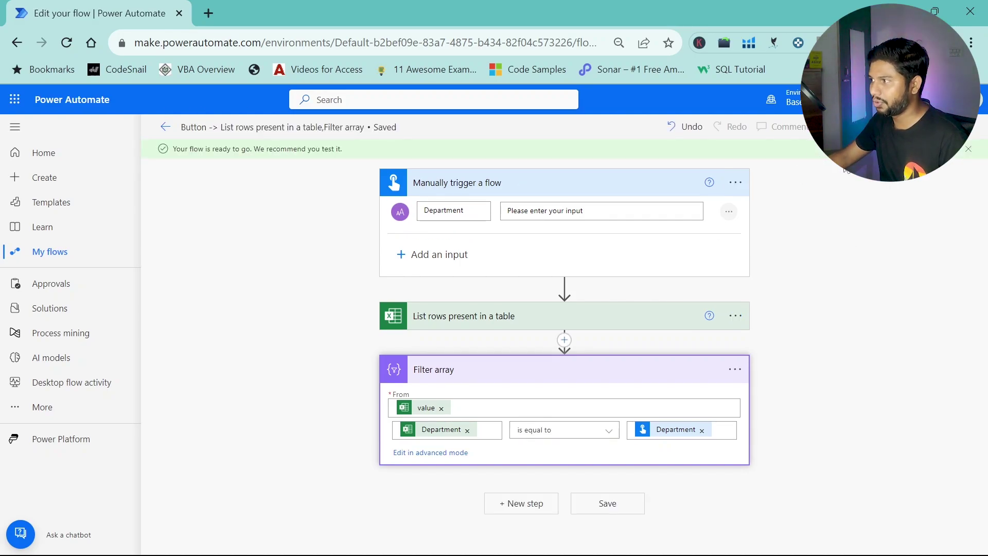
left_click(942, 127)
left_click(803, 164)
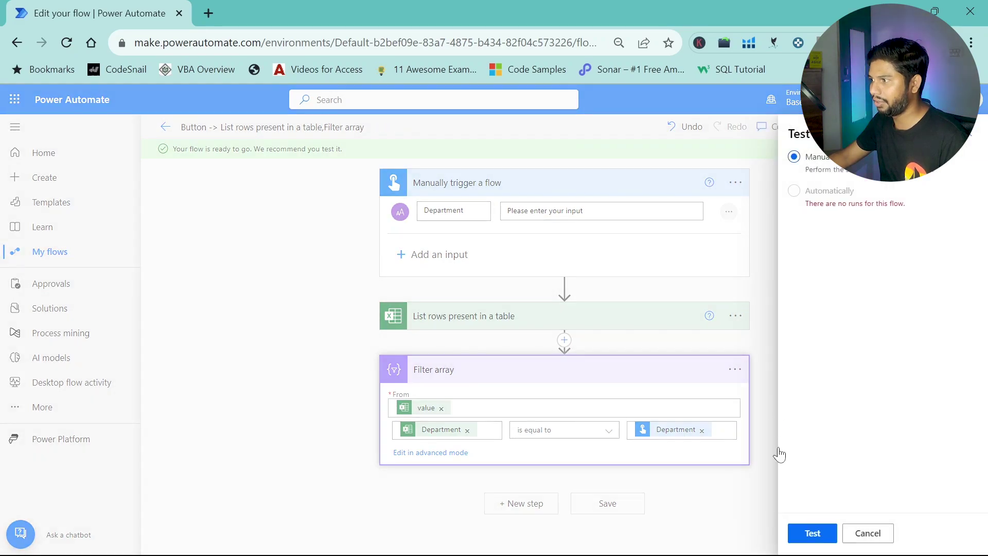
left_click(812, 539)
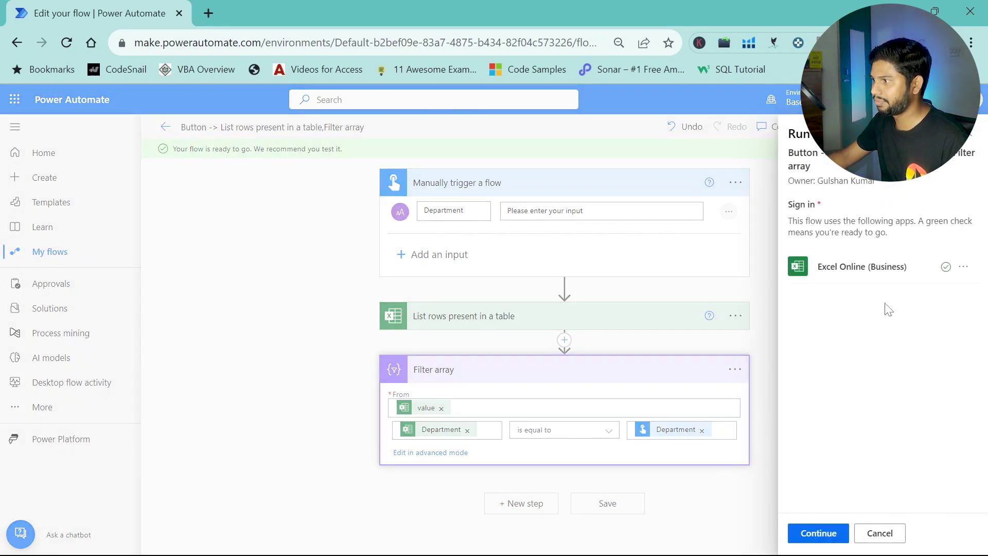
left_click(818, 534)
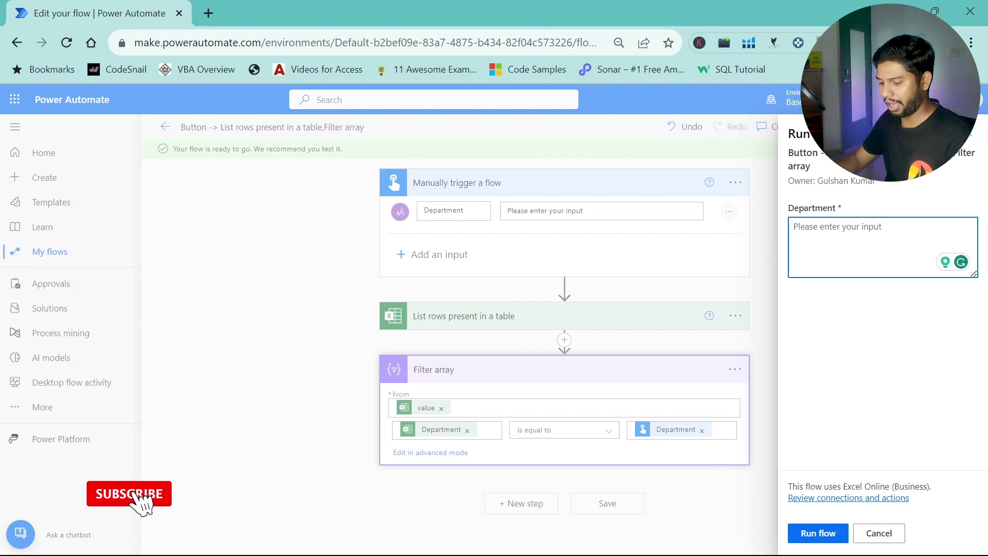
- Run the flow with HR as the Department input
type("HR")
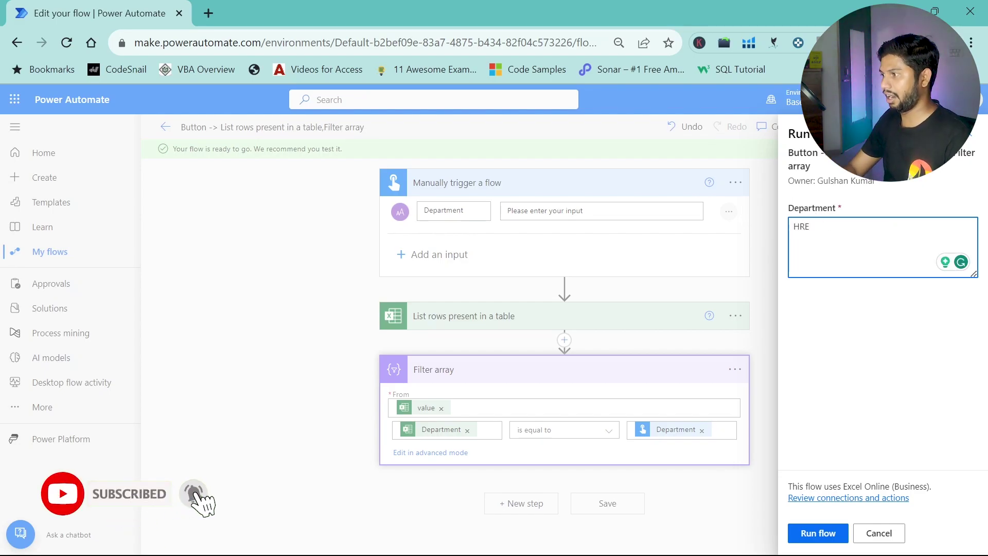
left_click(816, 534)
left_click(817, 534)
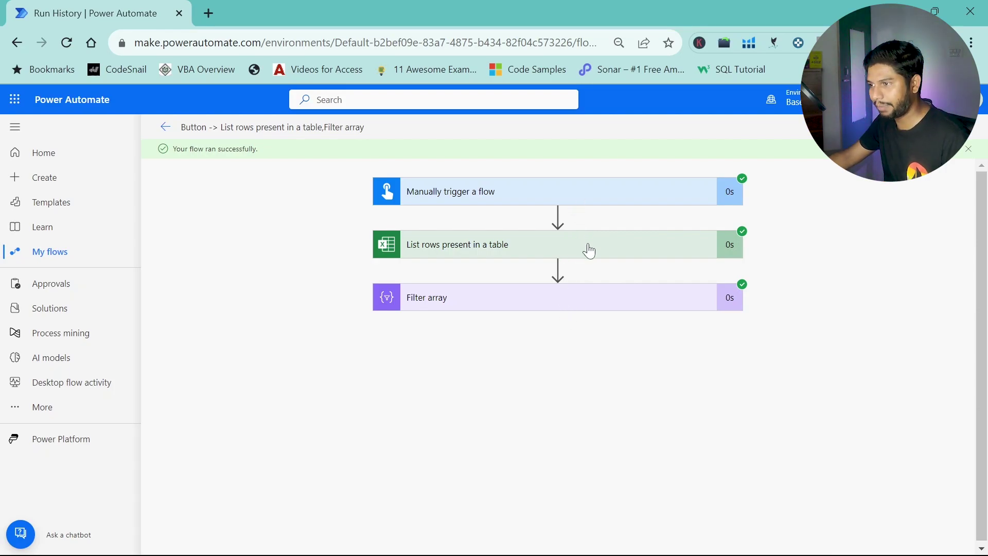
- Open the downloadable output of List rows present in a table from the run results and copy all its JSON text
left_click(589, 251)
scroll(818, 330, "down", 4)
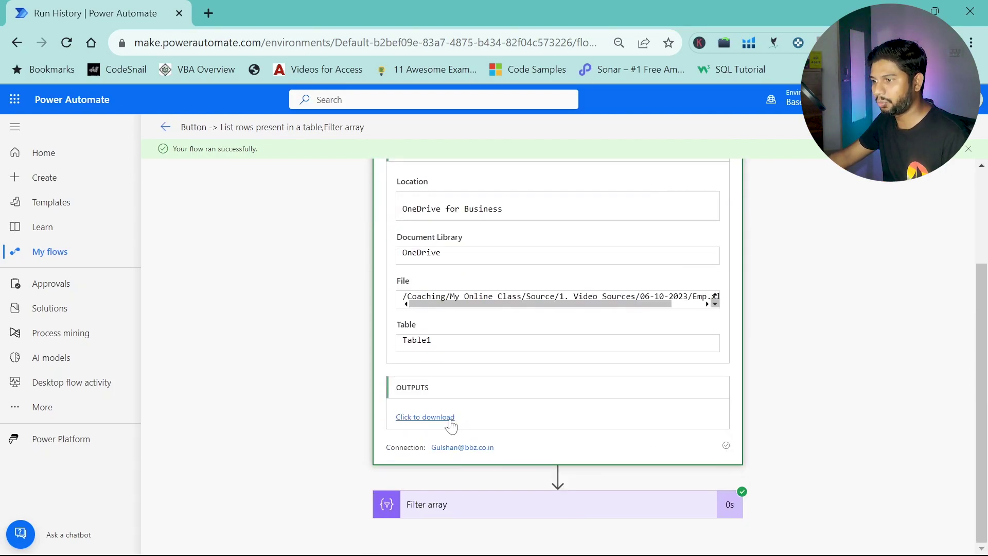
left_click(425, 417)
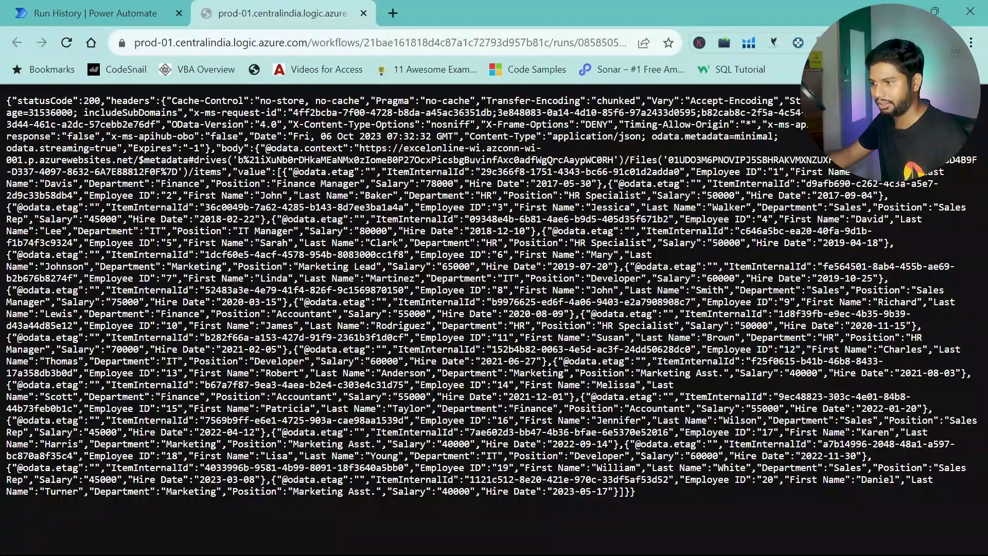
left_click_drag(685, 501, 604, 456)
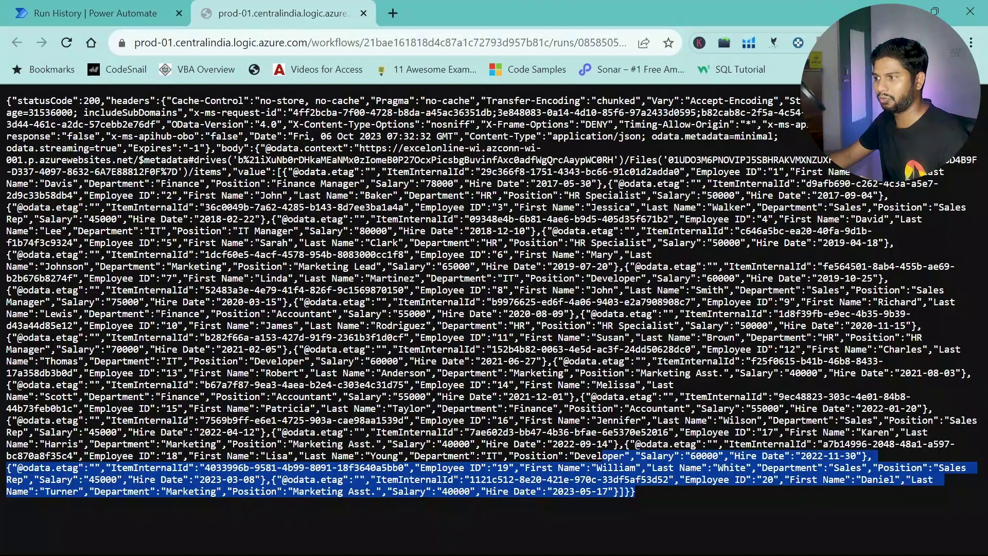
left_click(603, 456)
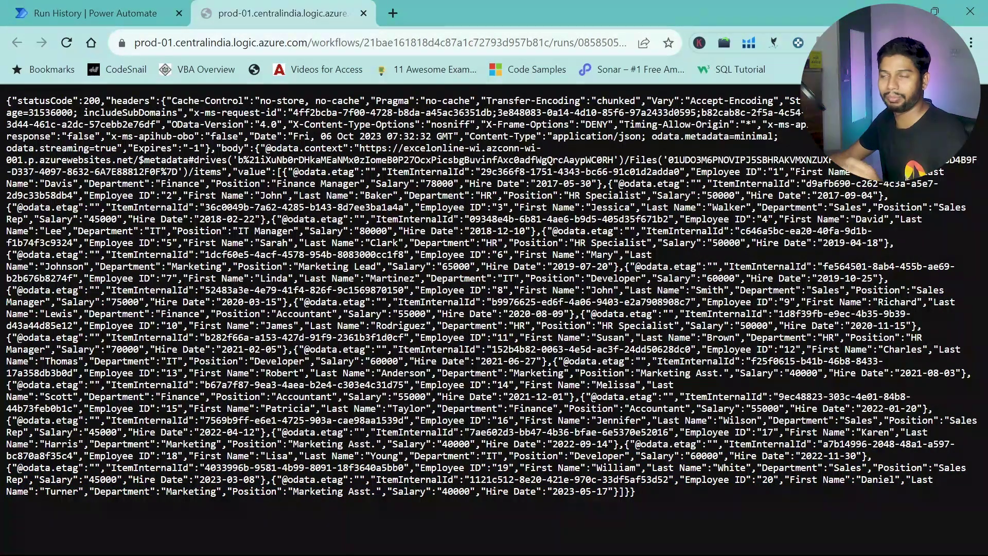
key("ctrl+a")
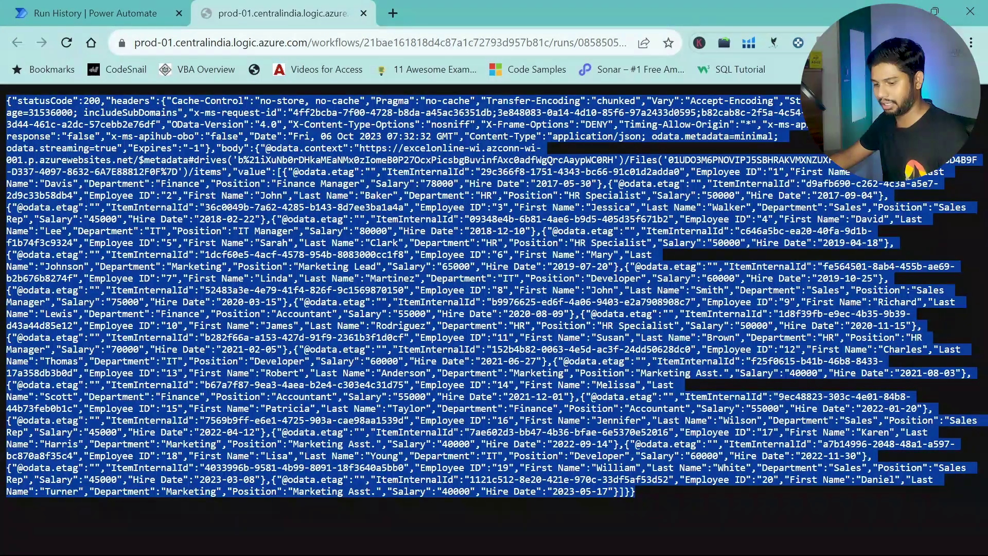
- Search the web for "json formatter" in a new browser tab and open jsonformatter.org
left_click(394, 16)
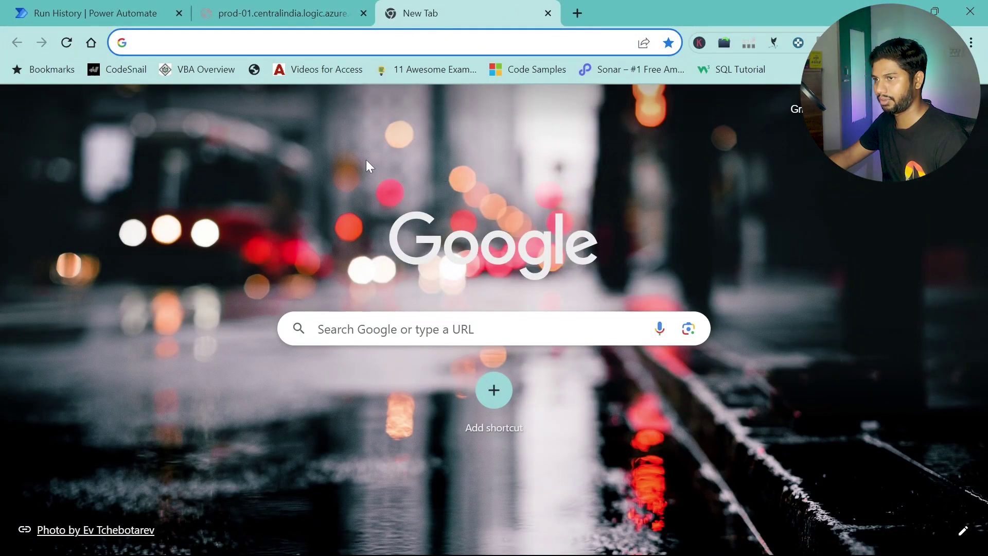
type("json formatter")
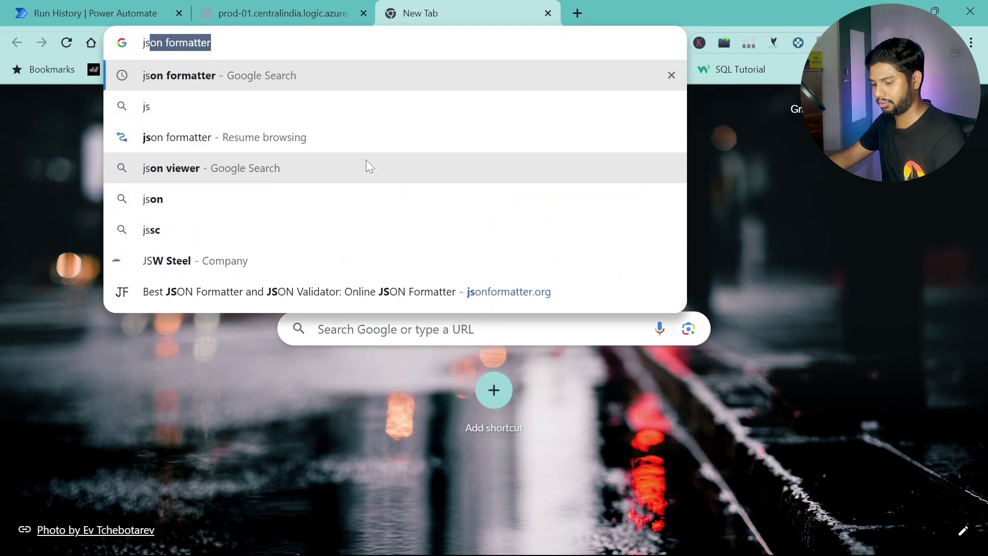
left_click(191, 76)
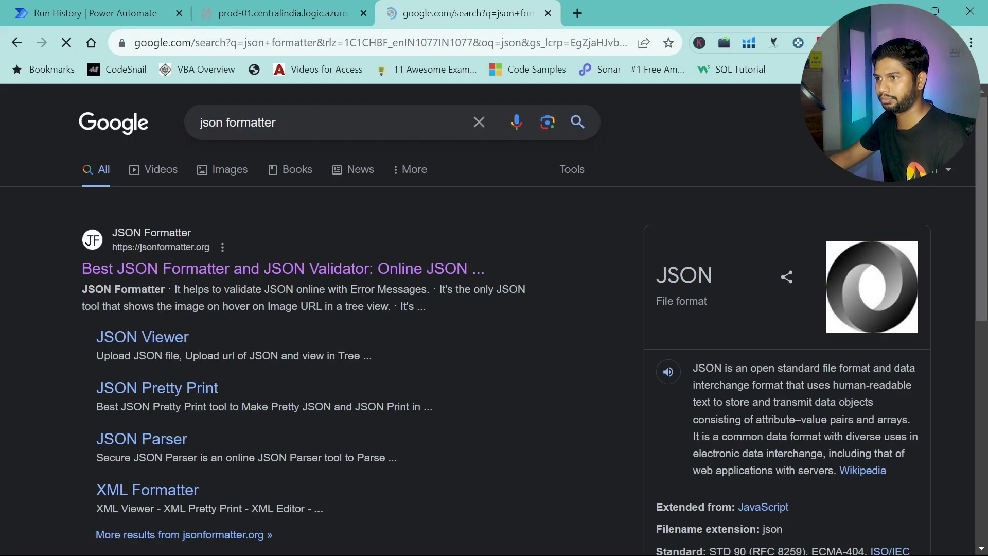
left_click(288, 282)
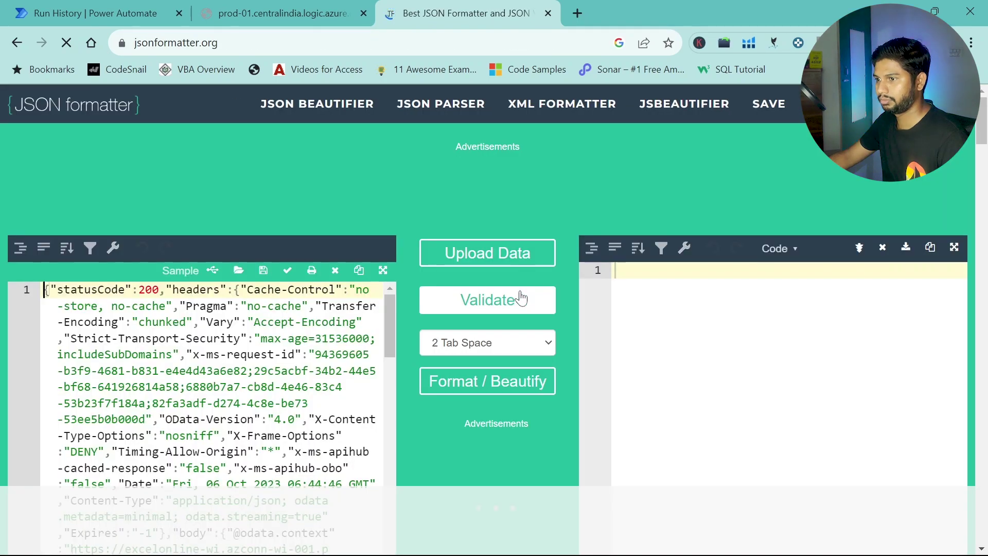
- Replace the formatter's input with the copied List rows output JSON
left_click(321, 419)
key("ctrl+a")
key("ctrl+v")
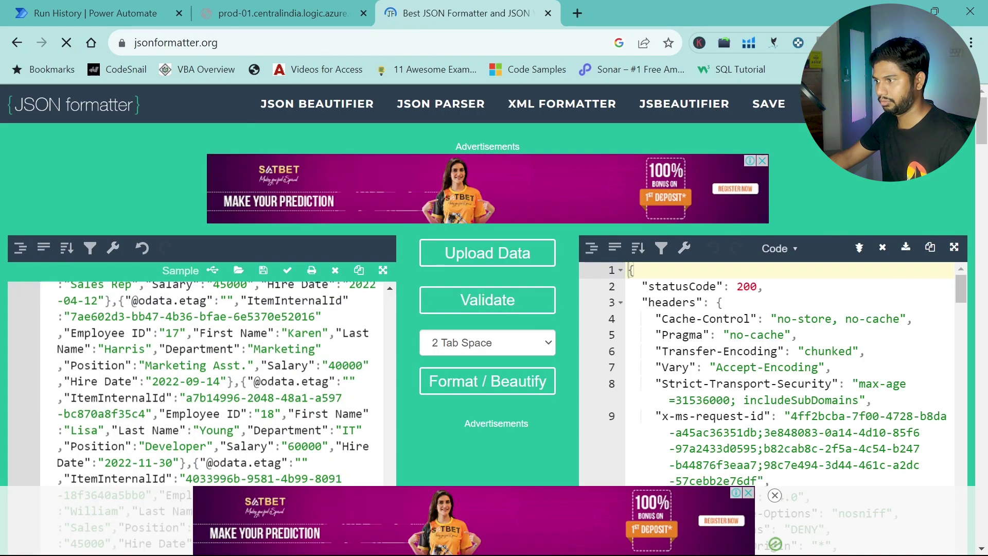
- Examine the value array in the formatted JSON and the fields of its employee records
scroll(772, 386, "down", 6)
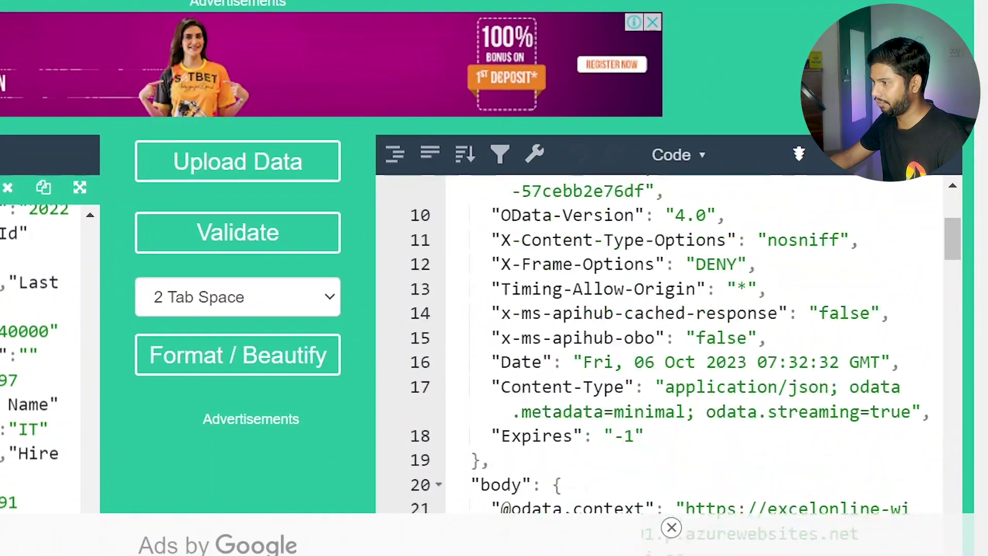
scroll(669, 345, "down", 3)
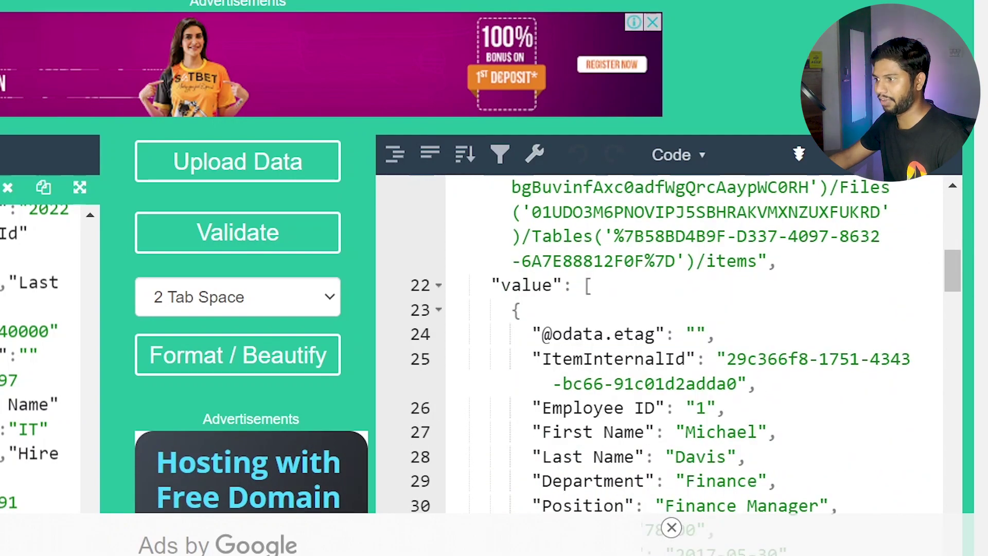
double_click(527, 285)
scroll(670, 360, "down", 1)
scroll(669, 361, "up", 1)
scroll(669, 345, "down", 2)
left_click_drag(523, 475, 533, 229)
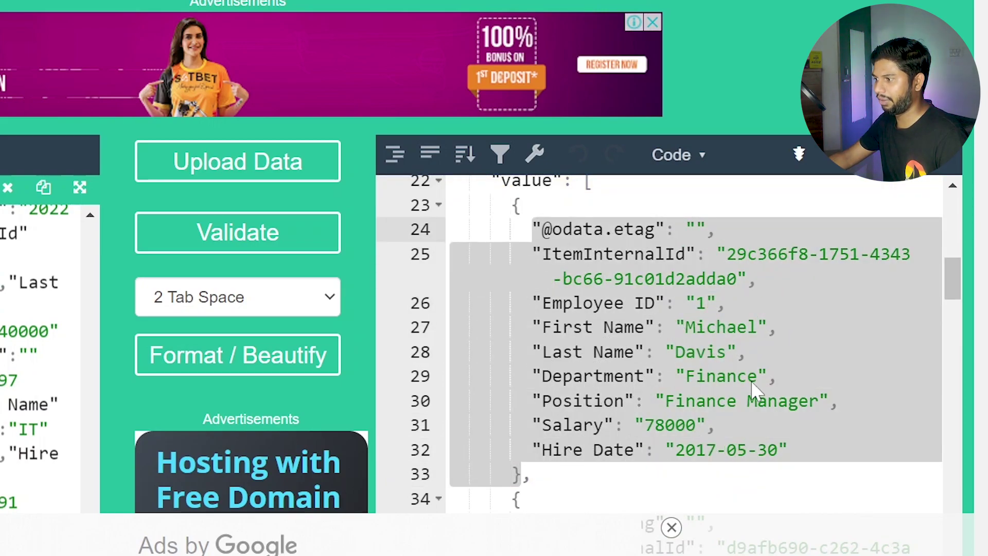
scroll(756, 410, "down", 5)
scroll(669, 345, "down", 12)
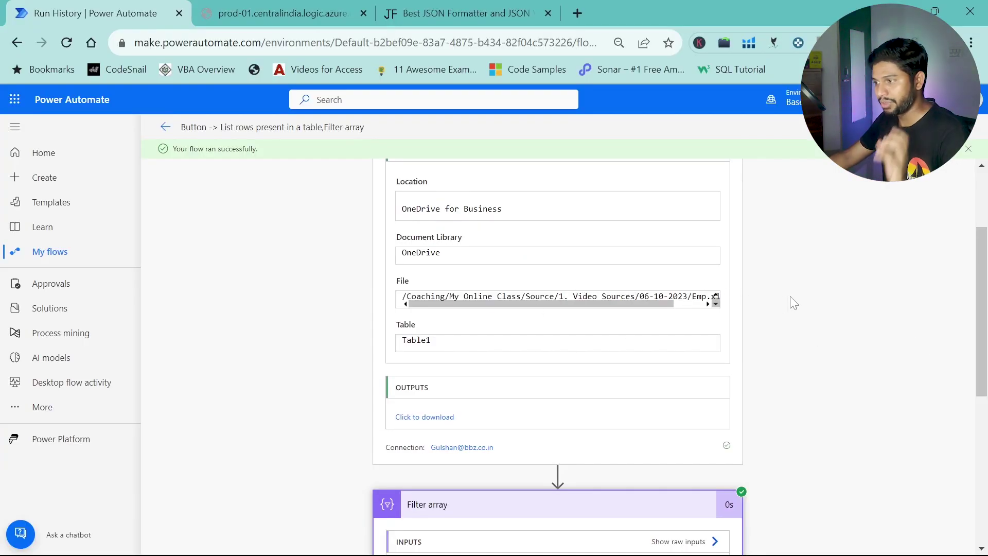
- Compare the Filter array's From input with its output Body in the Power Automate run results
scroll(789, 303, "down", 6)
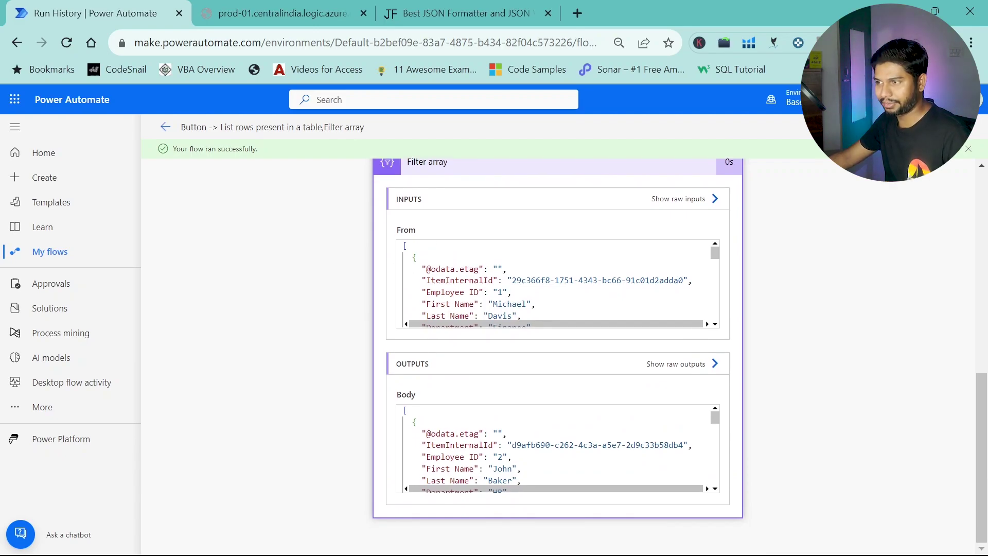
scroll(458, 232, "up", 1)
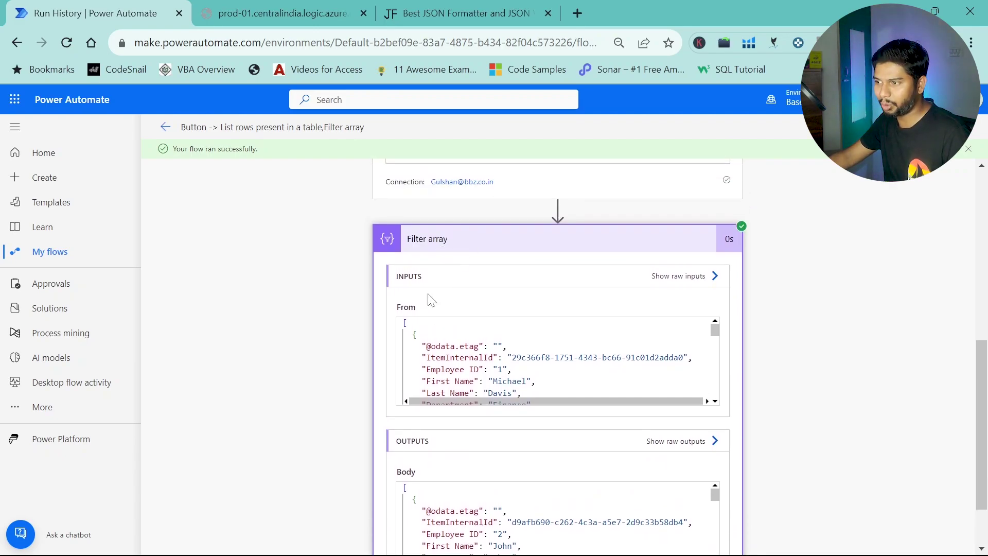
scroll(770, 301, "down", 1)
scroll(556, 283, "down", 1)
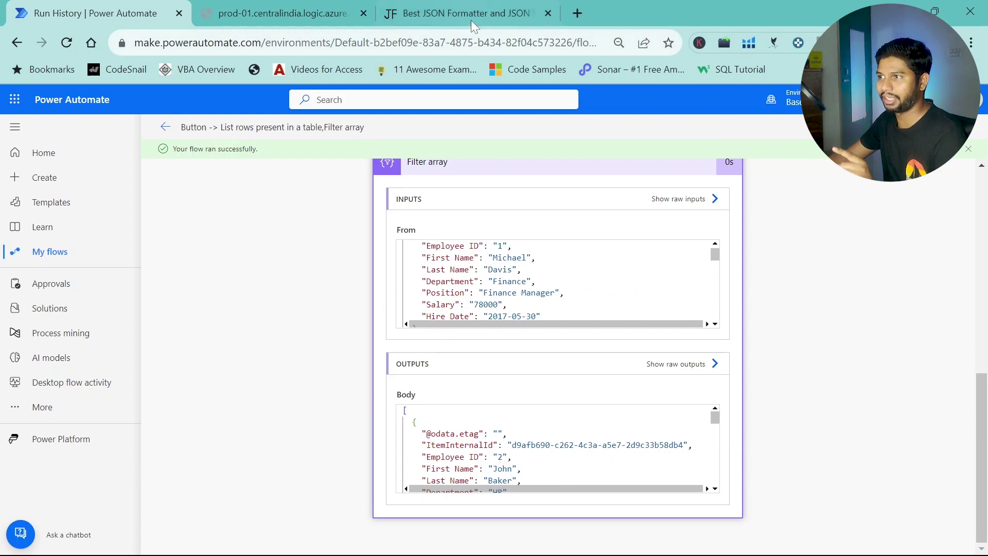
scroll(556, 283, "up", 1)
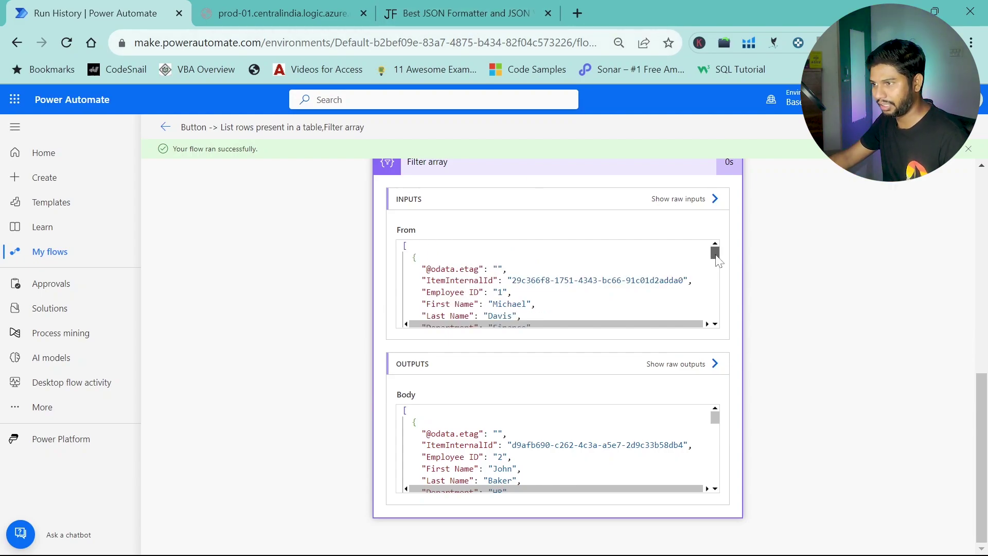
scroll(717, 260, "down", 4)
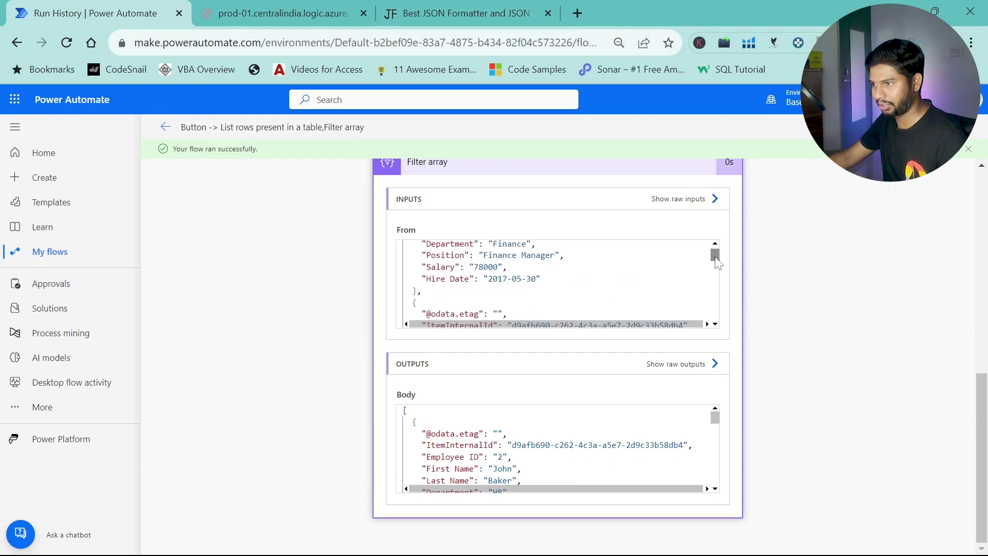
scroll(556, 283, "down", 6)
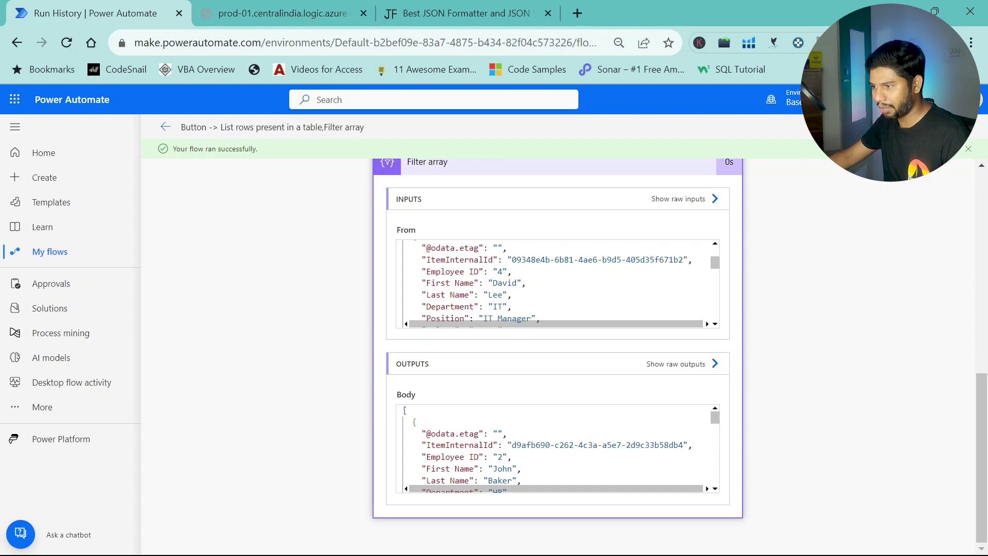
scroll(556, 448, "down", 2)
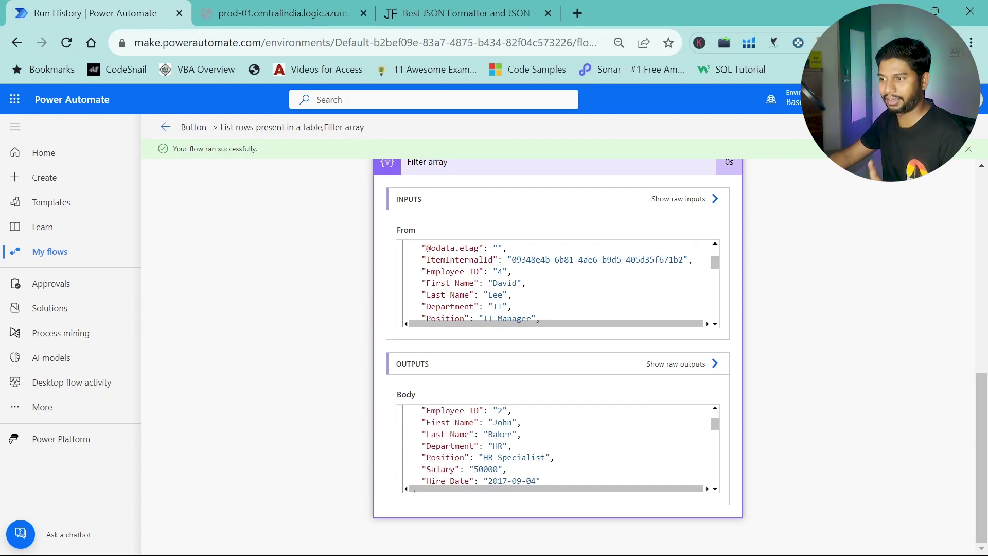
scroll(556, 448, "down", 5)
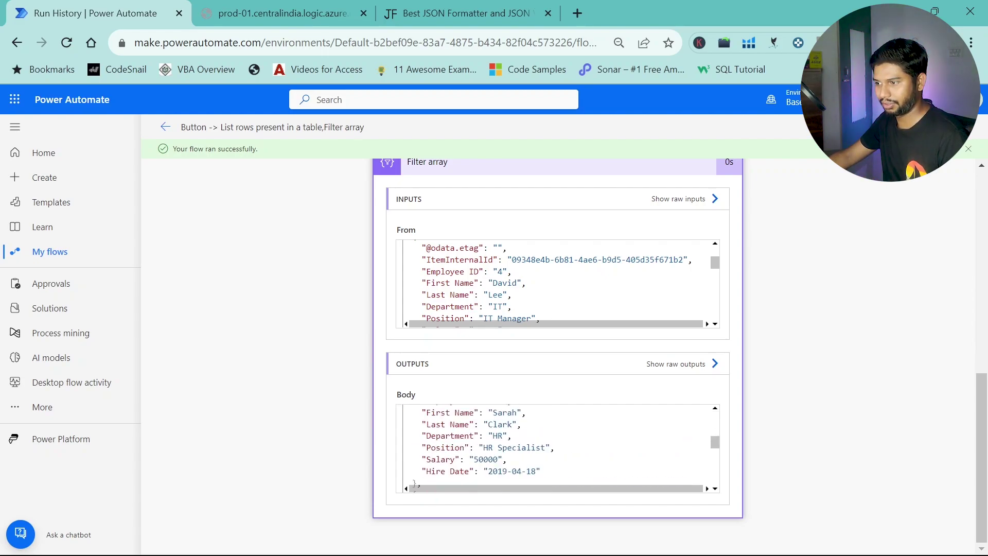
- Copy the Filter array's whole output Body and replace the JSON in jsonformatter.org's input with it
left_click(555, 448)
key("ctrl+a")
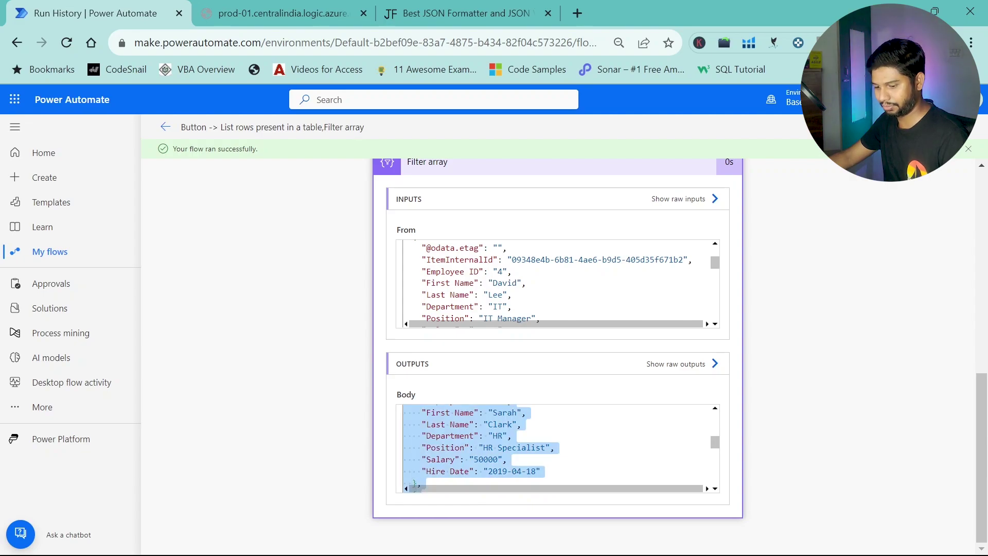
left_click(464, 13)
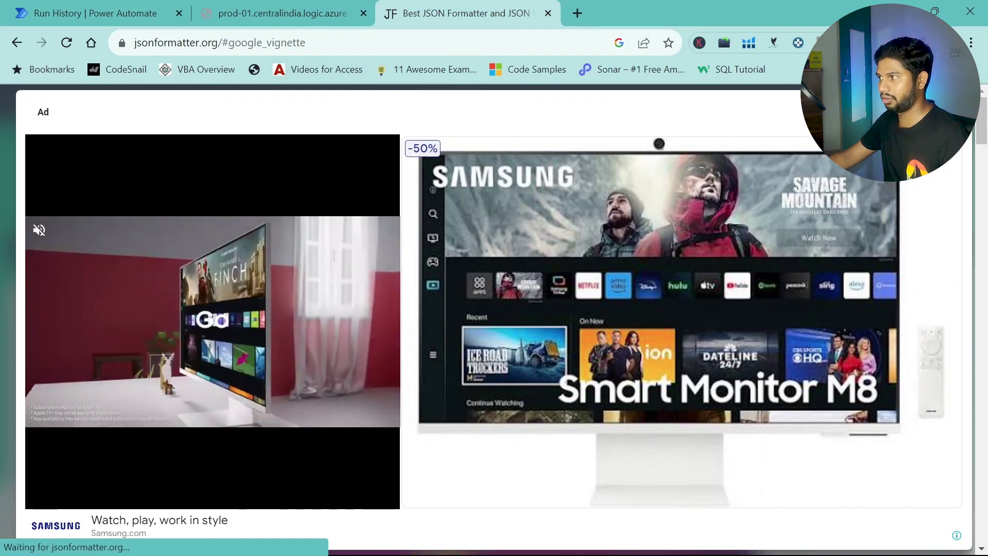
left_click(17, 43)
left_click(330, 381)
key("ctrl+a")
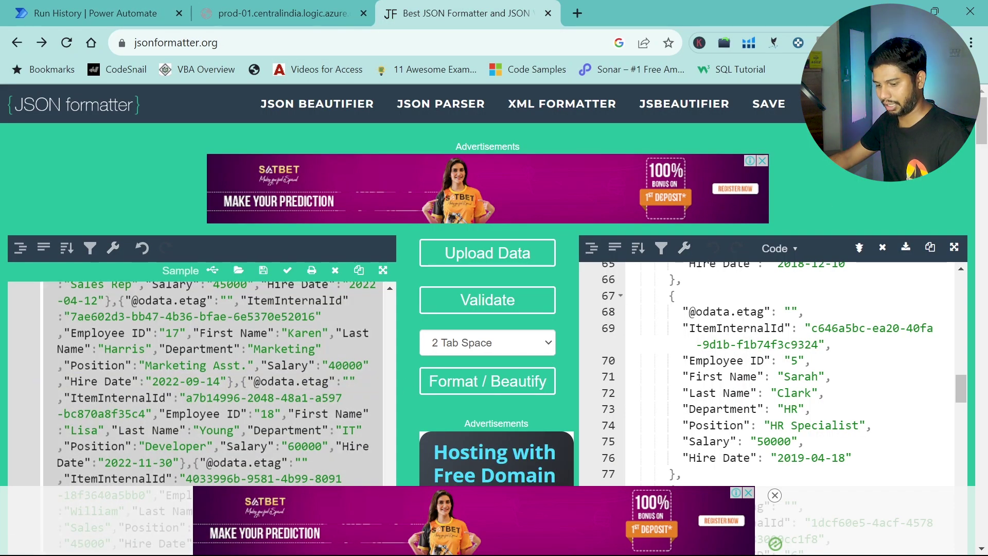
key("ctrl+v")
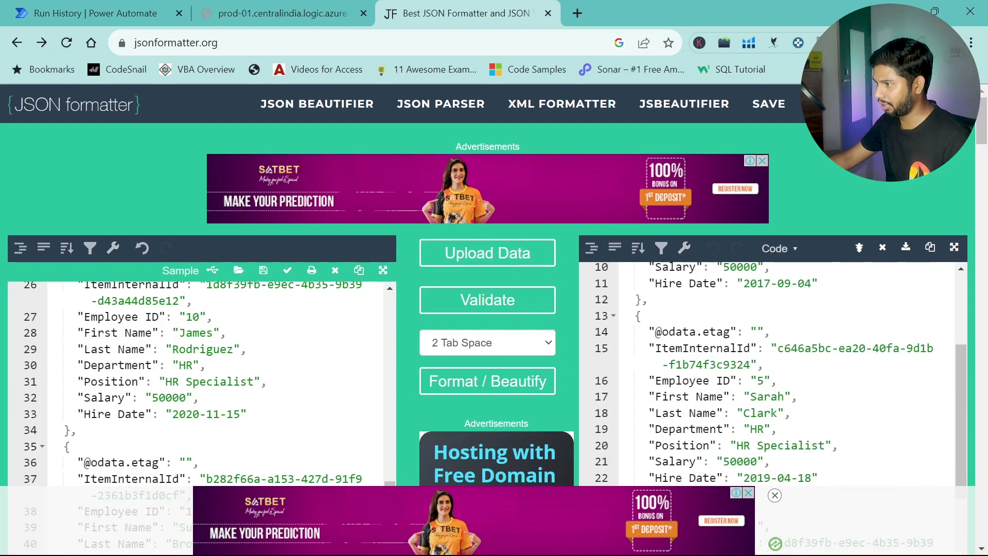
- Check the Department value of each record in the formatted filter output, and return to the Power Automate run results
double_click(756, 399)
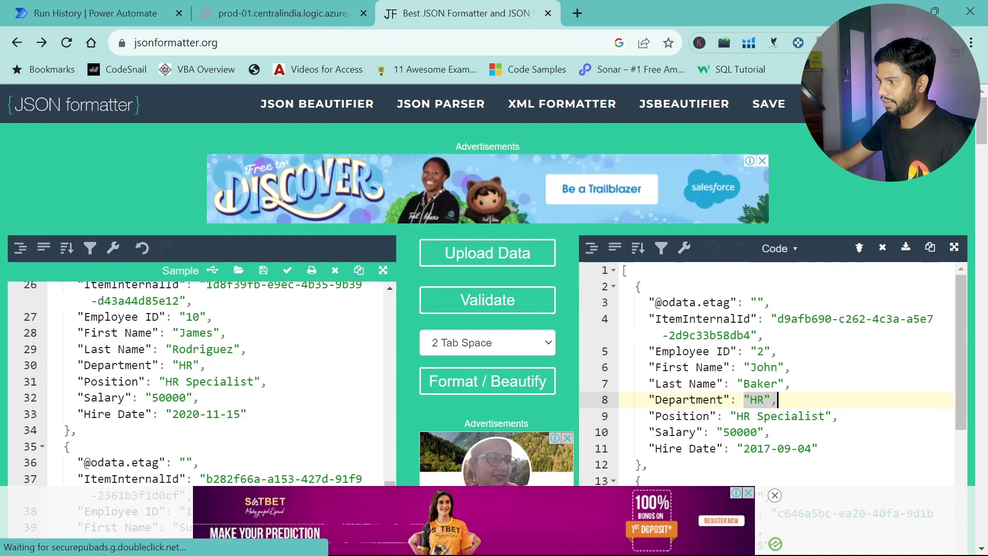
scroll(772, 376, "down", 5)
scroll(772, 376, "down", 3)
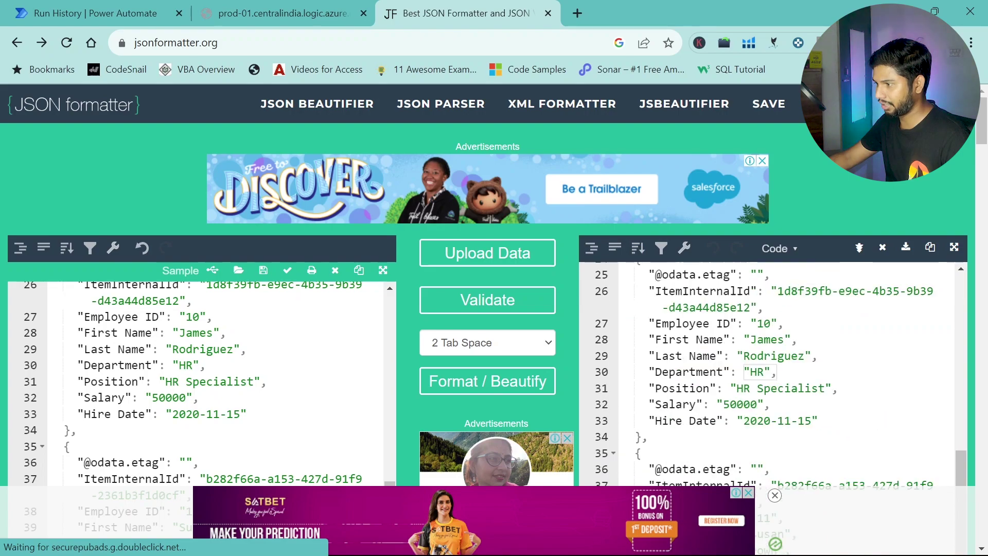
scroll(773, 376, "down", 5)
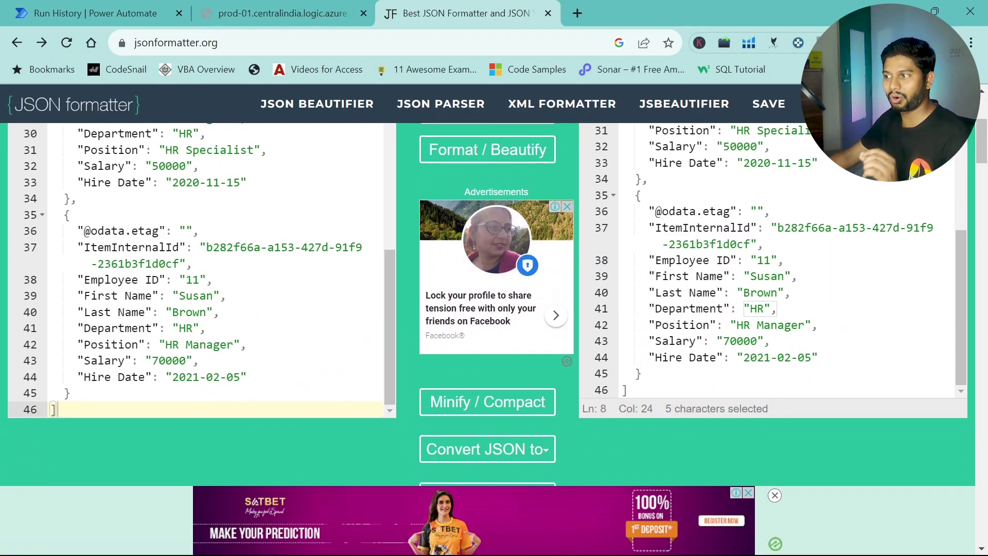
scroll(772, 309, "up", 10)
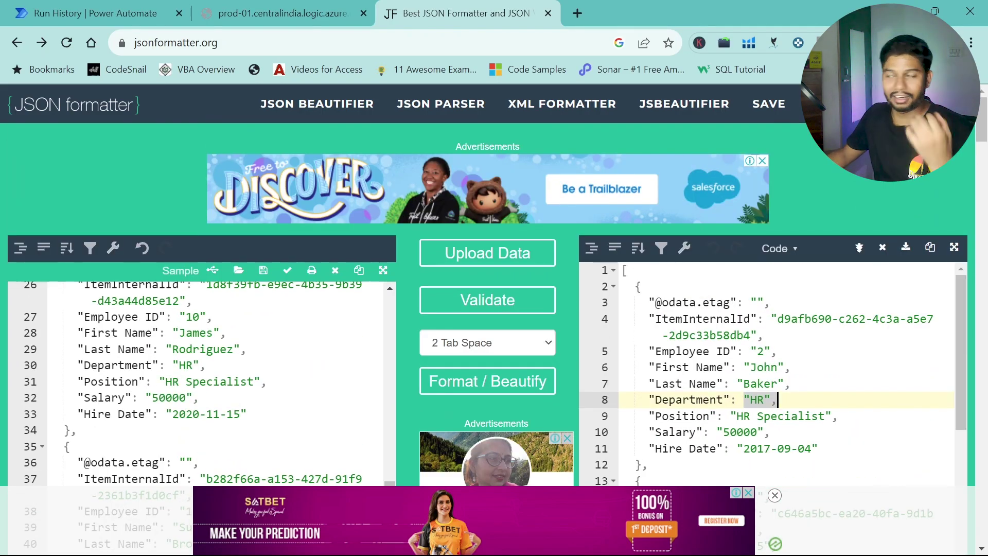
left_click(96, 13)
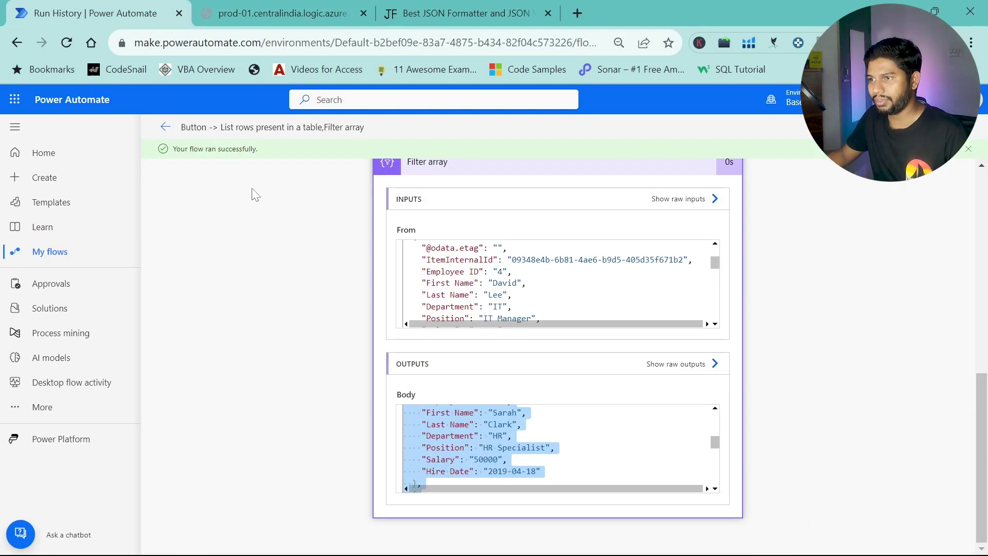